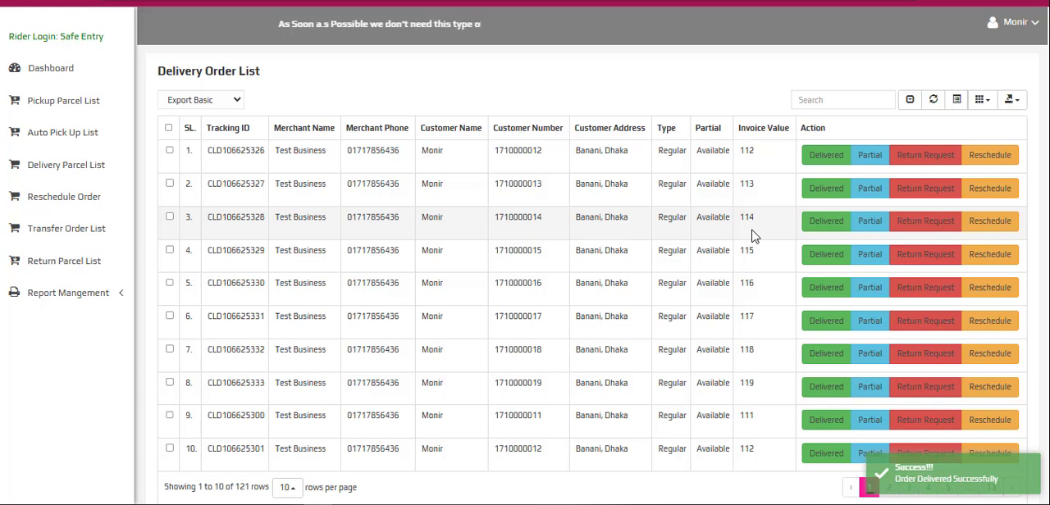
# - Mark the first order in the delivery list as delivered, repeating until the orders with invoice values 112 to 115 are done
pyautogui.click(826, 158)
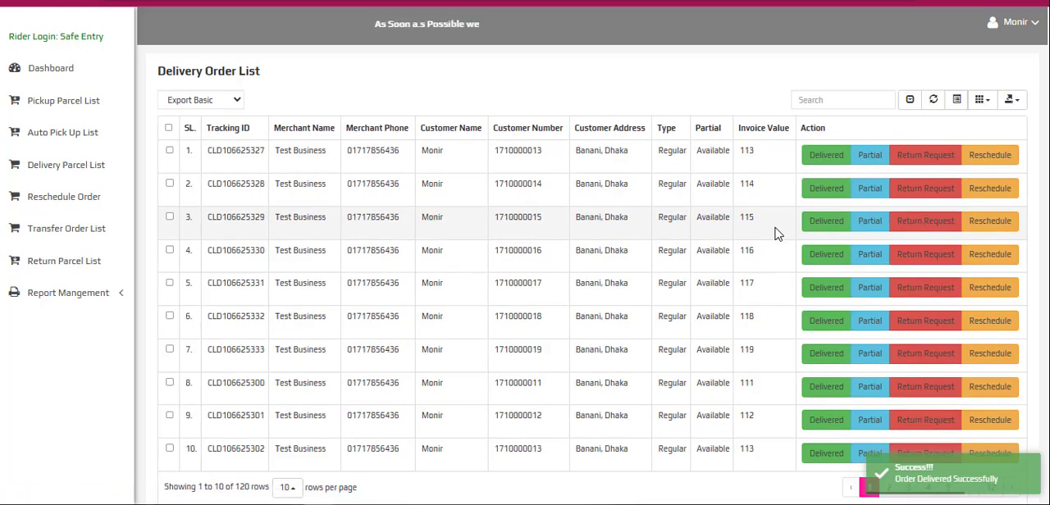
pyautogui.click(826, 157)
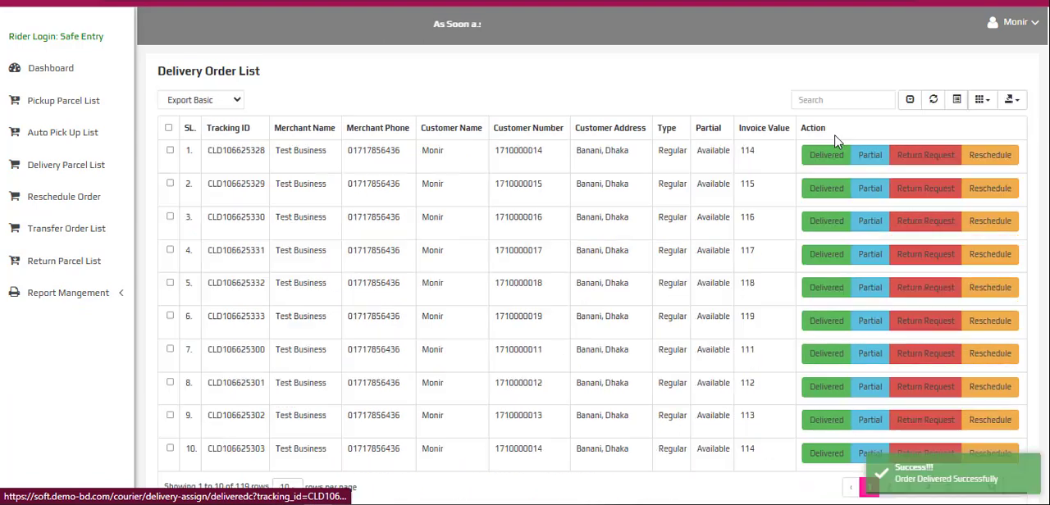
pyautogui.click(818, 167)
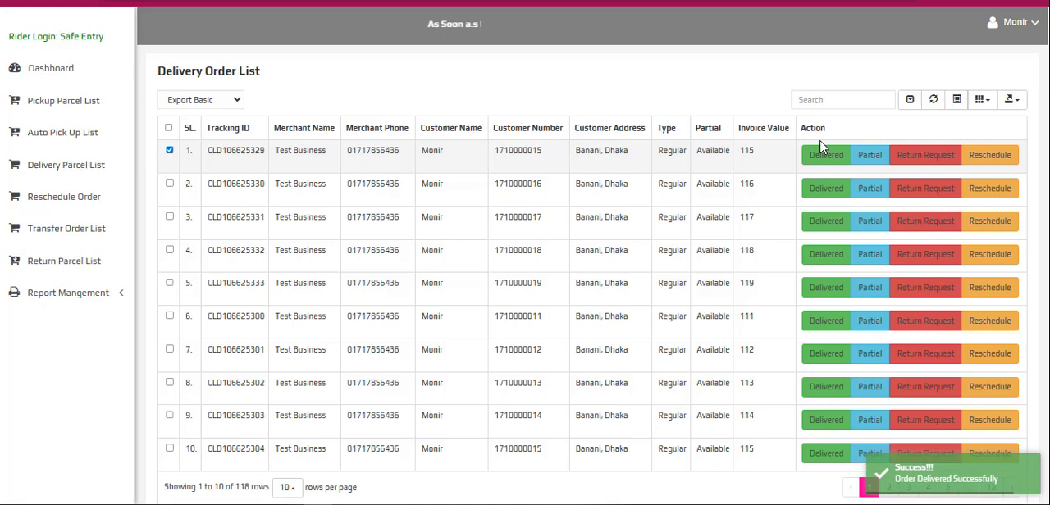
pyautogui.click(823, 157)
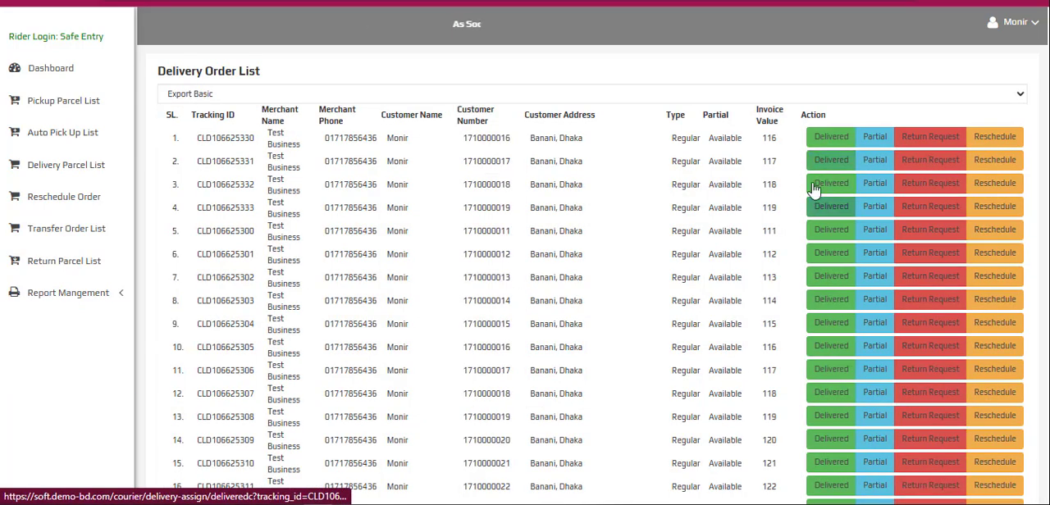
pyautogui.click(870, 154)
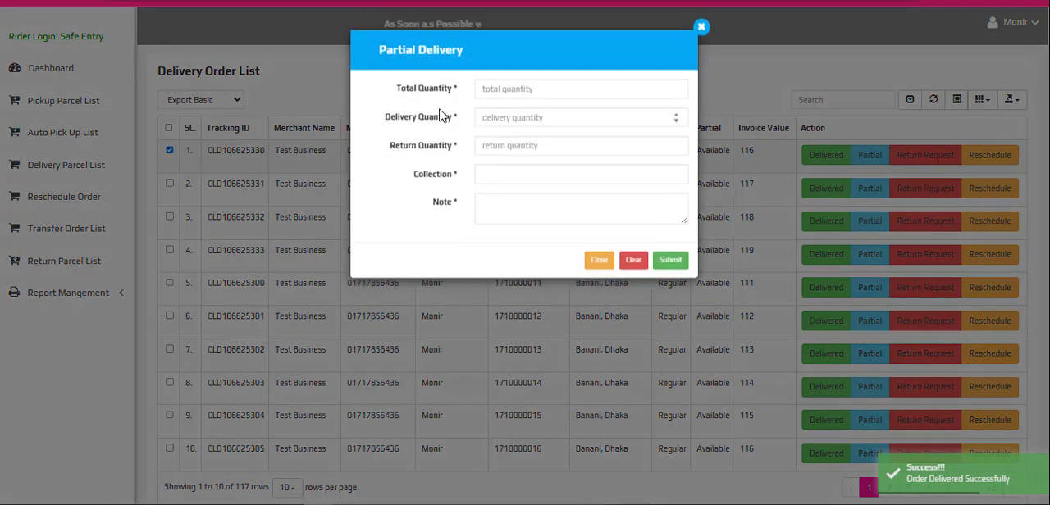
pyautogui.click(704, 36)
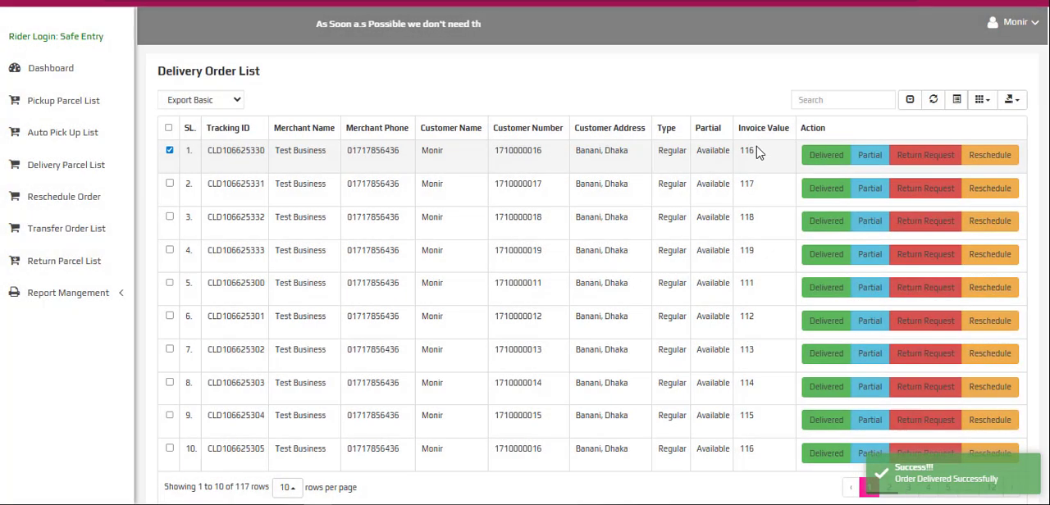
pyautogui.moveTo(758, 153); pyautogui.dragTo(737, 151)
# - Record a partial delivery for the first order with total quantity 3, delivery quantity 2, return quantity 1 and collection 2
pyautogui.click(864, 157)
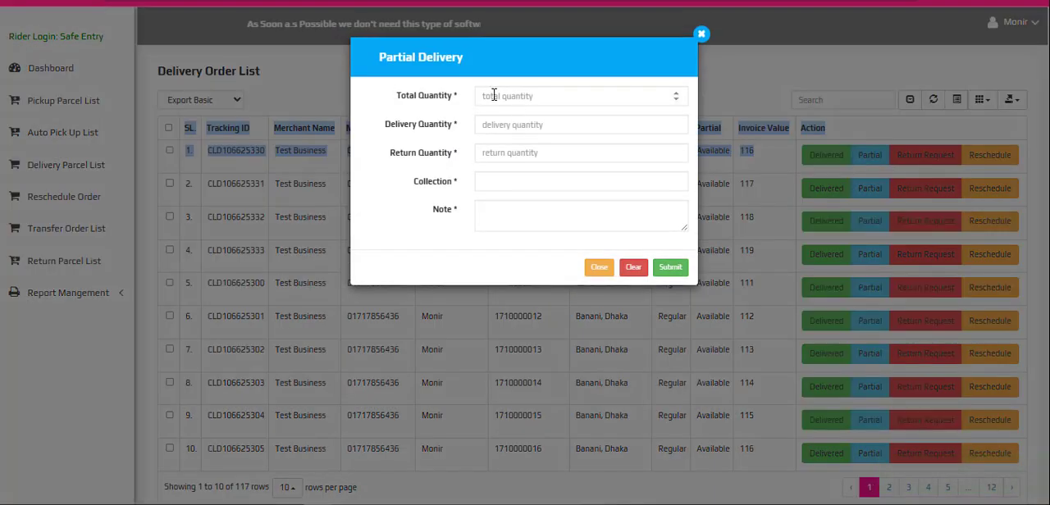
pyautogui.click(521, 98)
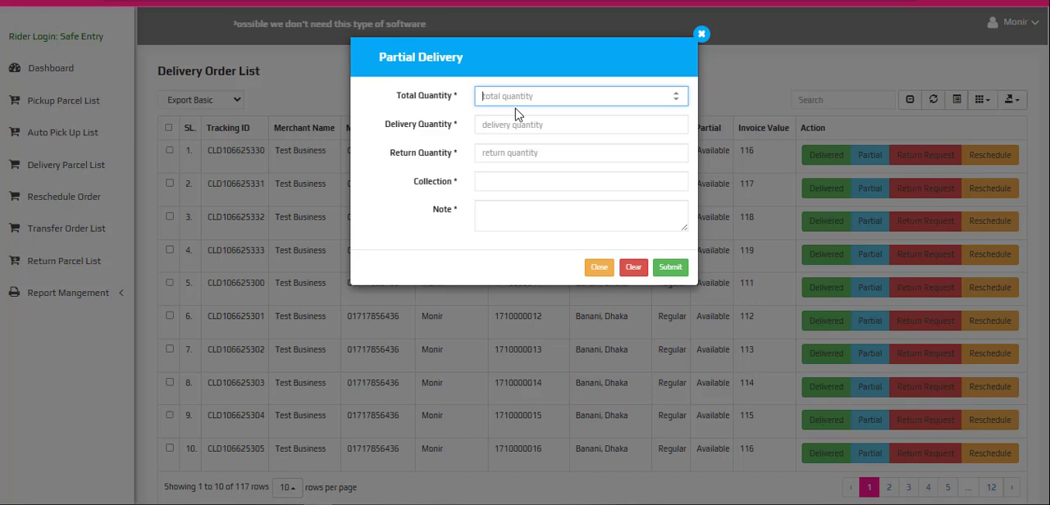
pyautogui.write('3')
pyautogui.click(516, 124)
pyautogui.write('2')
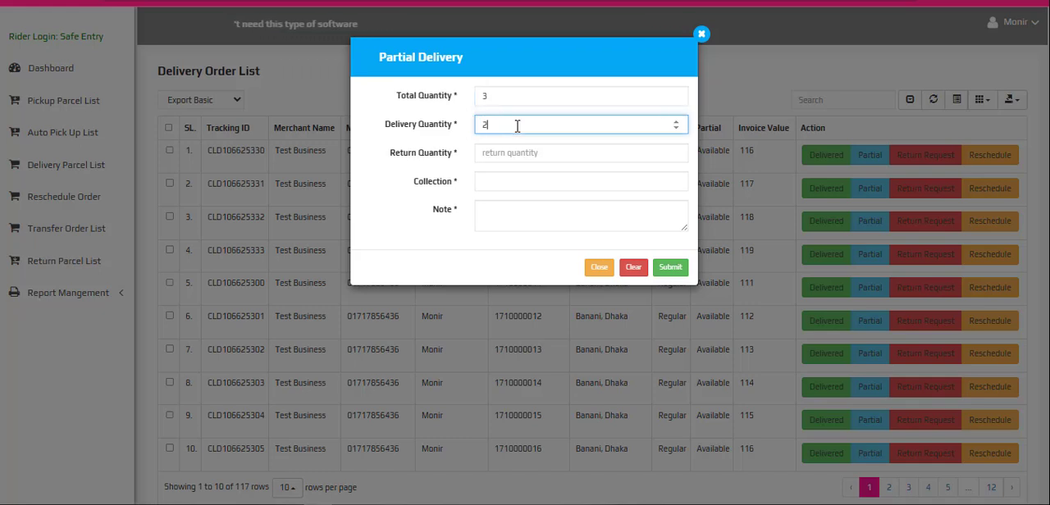
pyautogui.click(517, 151)
pyautogui.write('1')
pyautogui.click(538, 179)
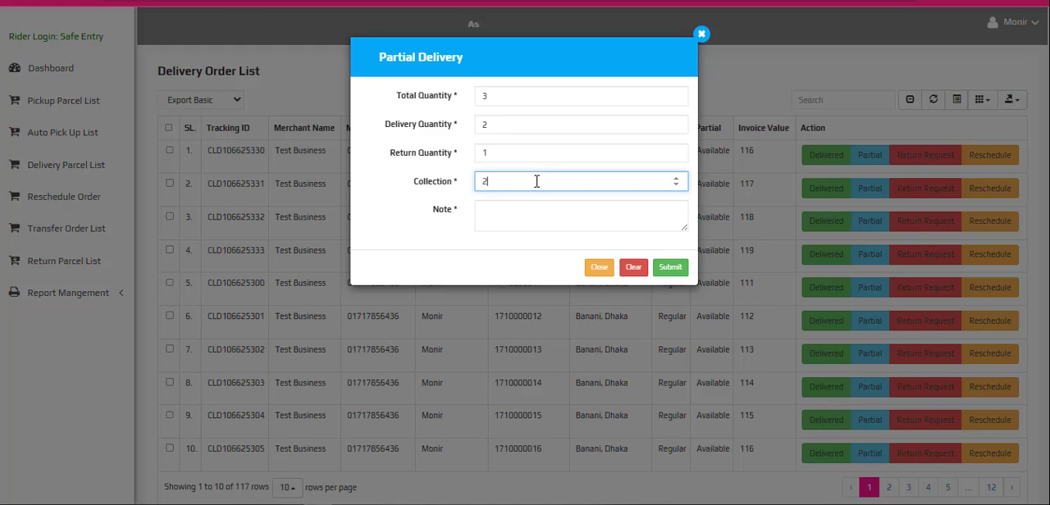
pyautogui.click(673, 272)
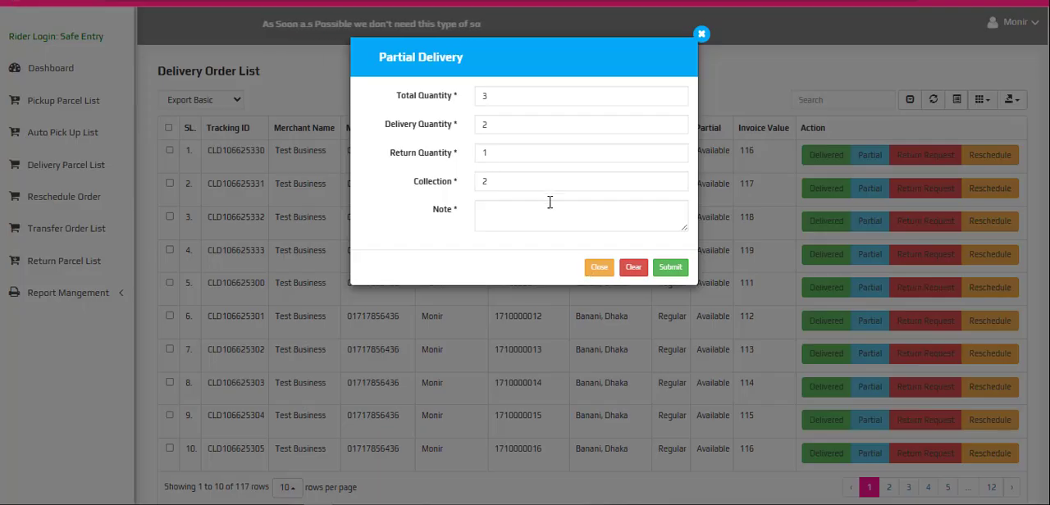
pyautogui.click(599, 269)
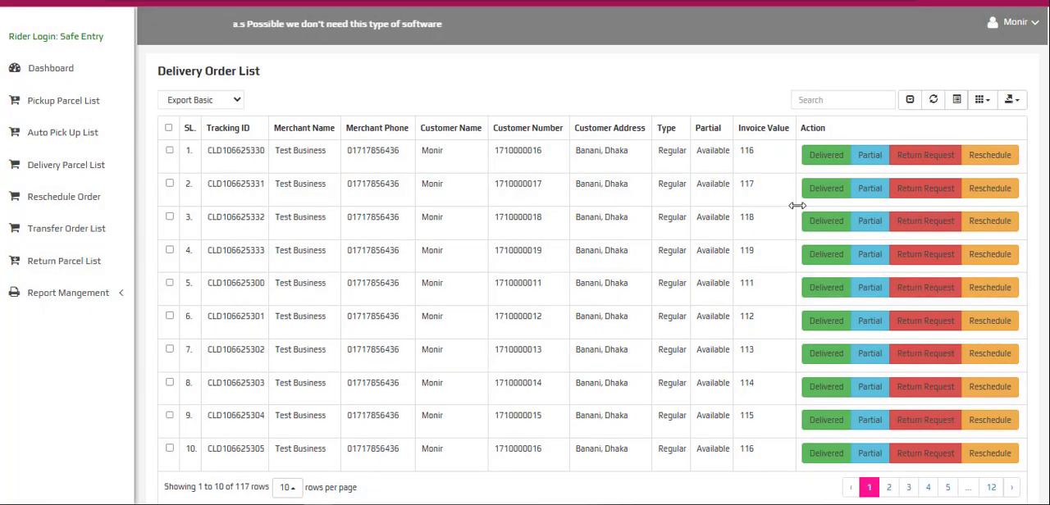
# - Submit a return request for the order heading the delivery list, and repeat it for the order with invoice value 117
pyautogui.click(927, 156)
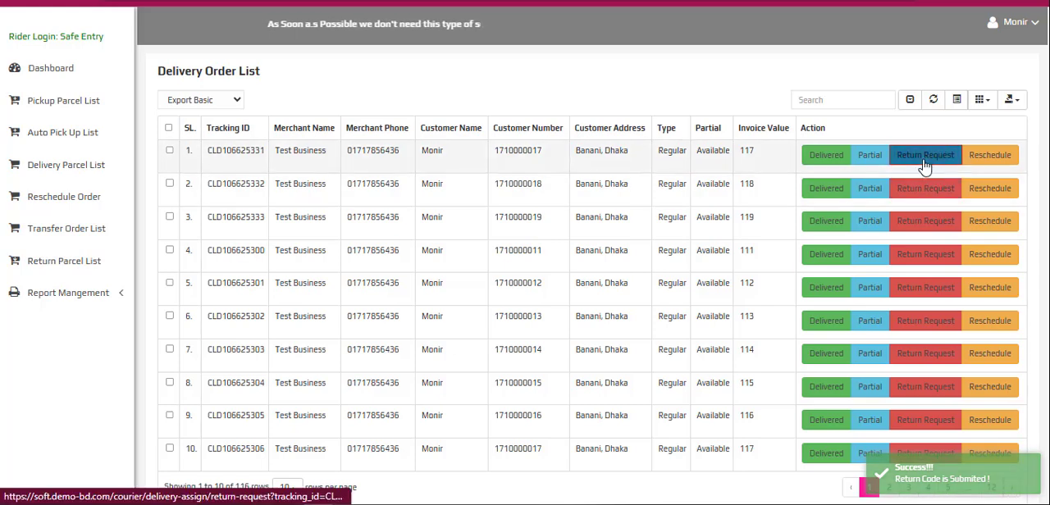
pyautogui.click(925, 163)
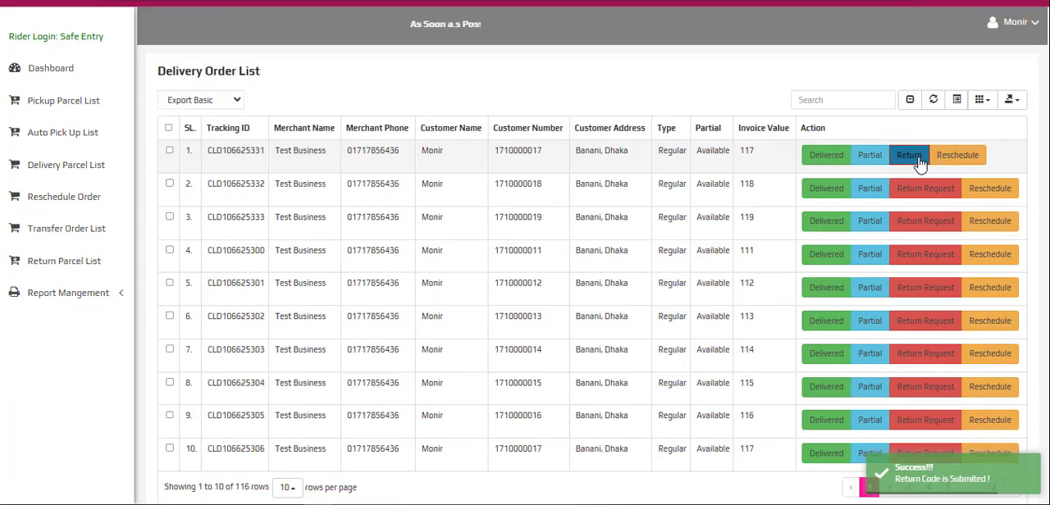
# - Choose the reason সার্ভিস এরিয়ার বাহিরে in the first order's delivery return form, and leave the form without submitting it
pyautogui.click(919, 161)
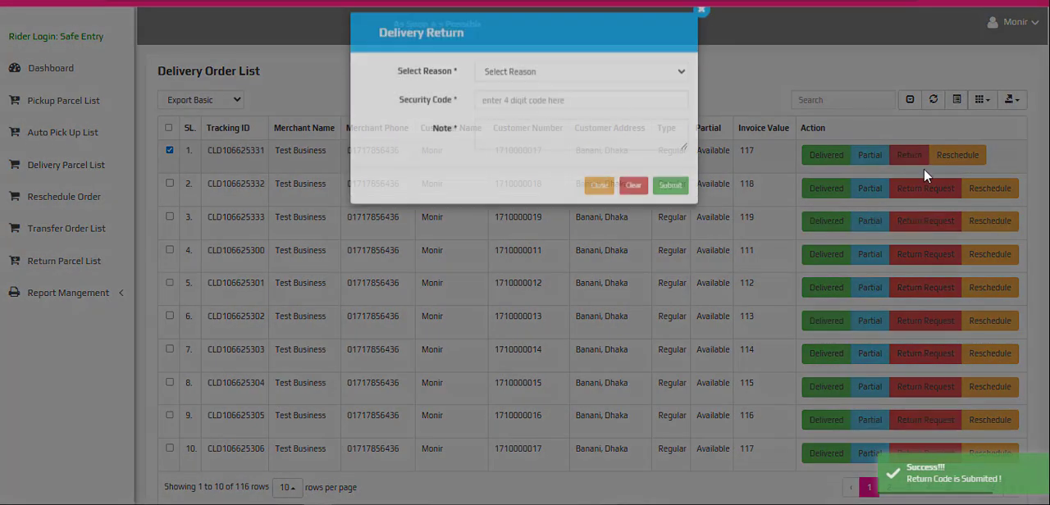
pyautogui.click(531, 96)
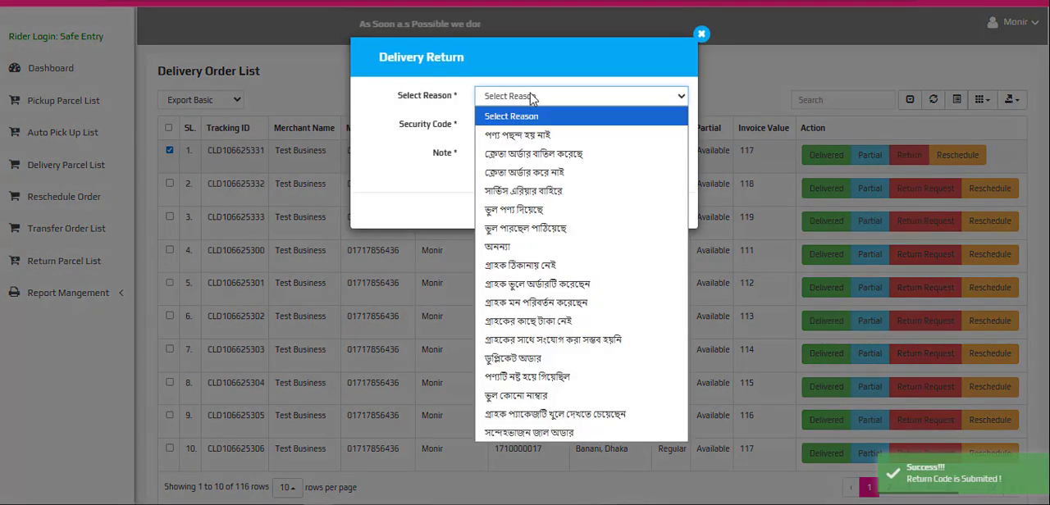
pyautogui.click(531, 192)
pyautogui.click(511, 125)
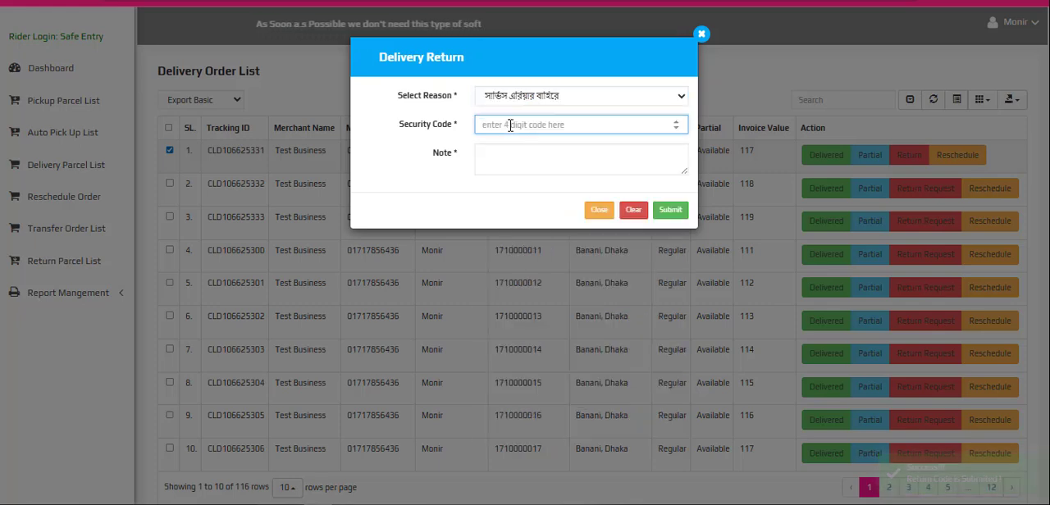
pyautogui.click(508, 154)
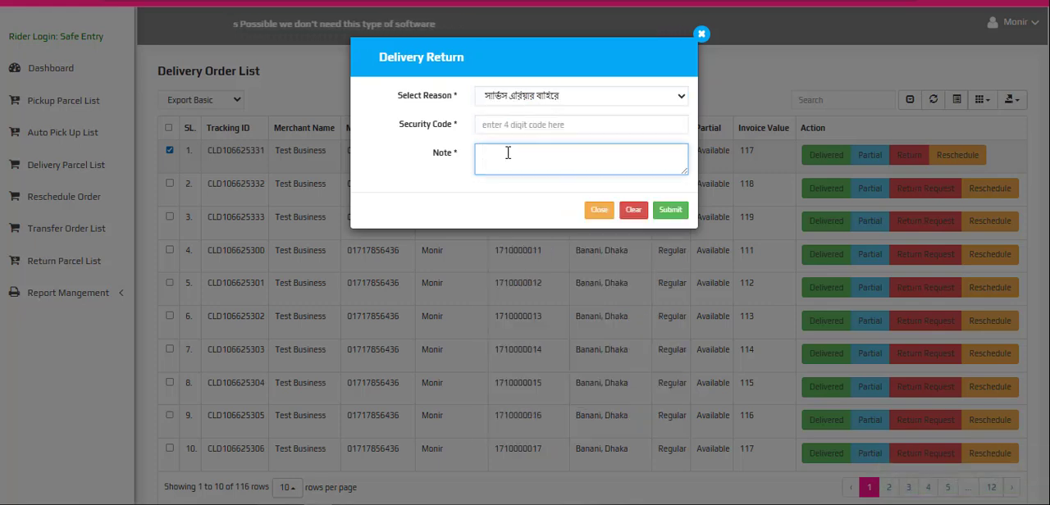
pyautogui.click(703, 36)
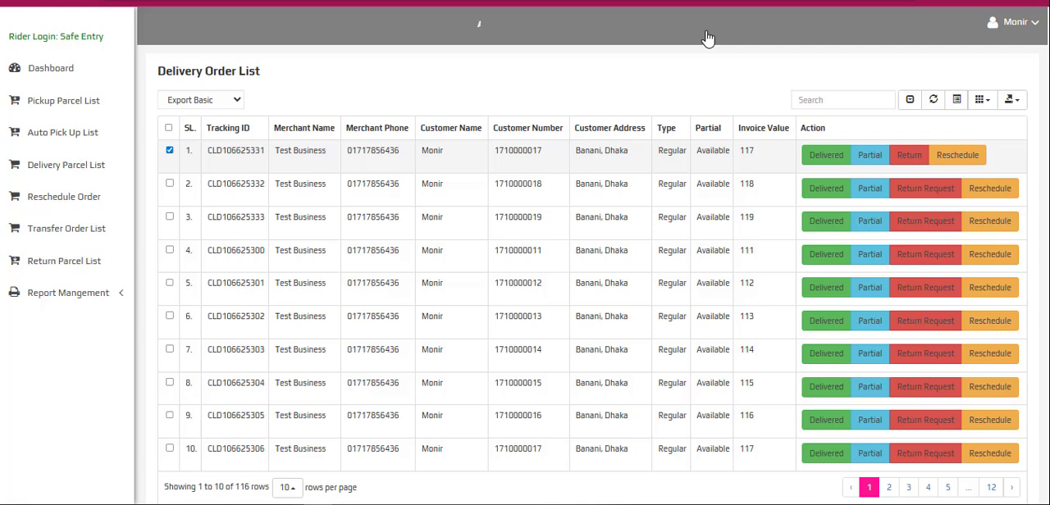
# - Reschedule the first order to August 15, 2025 with reason পণ্য নেয়ার মত লোক নেই and note y6, and mark the following order as delivered
pyautogui.click(957, 156)
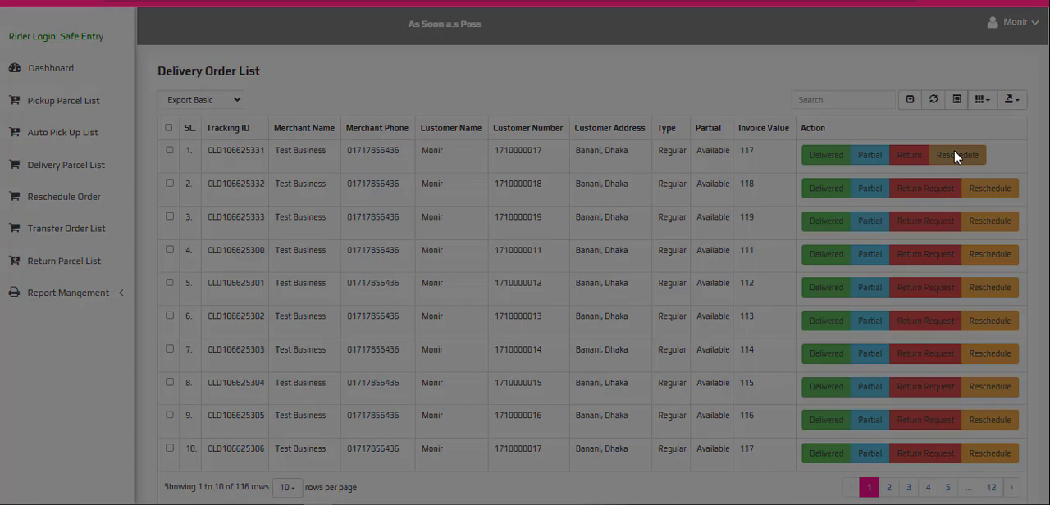
pyautogui.click(596, 101)
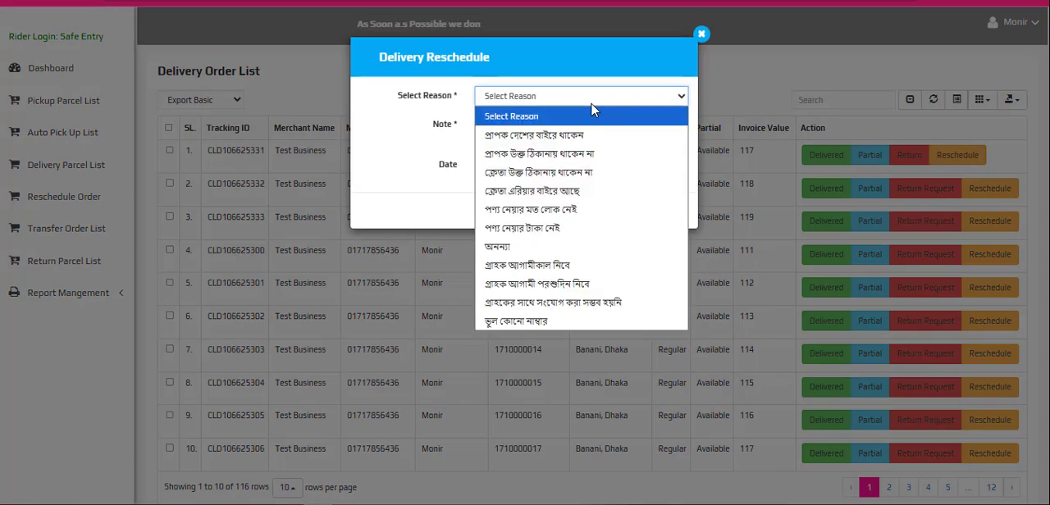
pyautogui.click(528, 212)
pyautogui.click(517, 129)
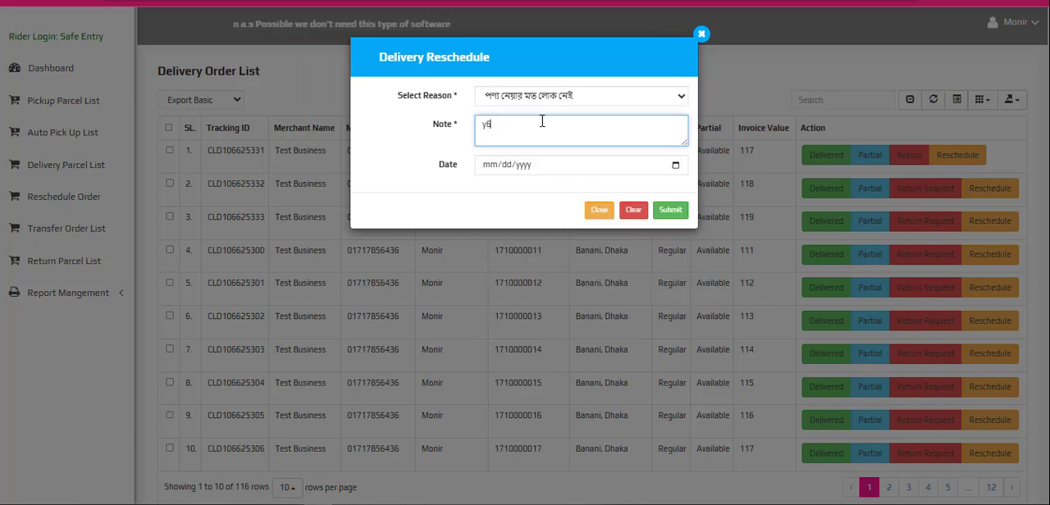
pyautogui.click(675, 166)
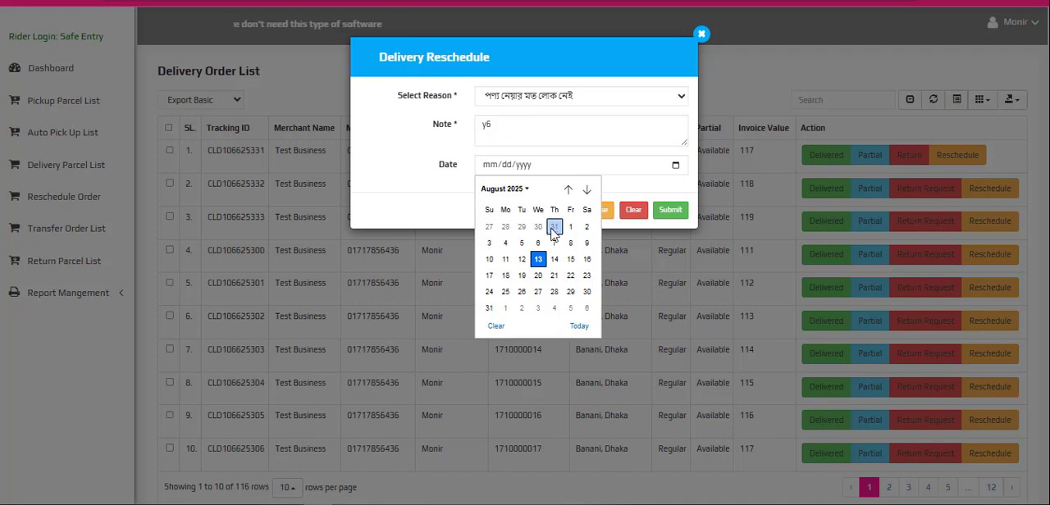
pyautogui.click(572, 260)
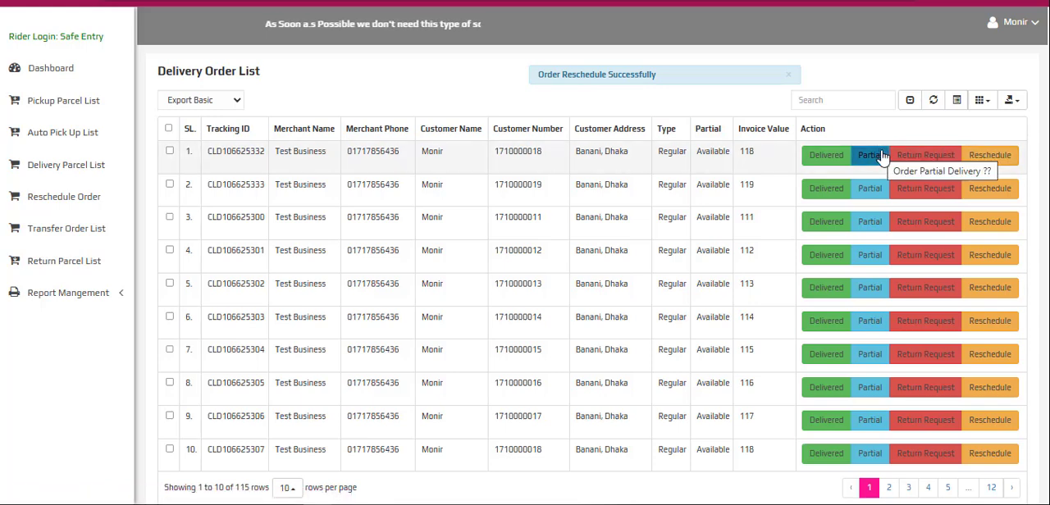
pyautogui.click(818, 160)
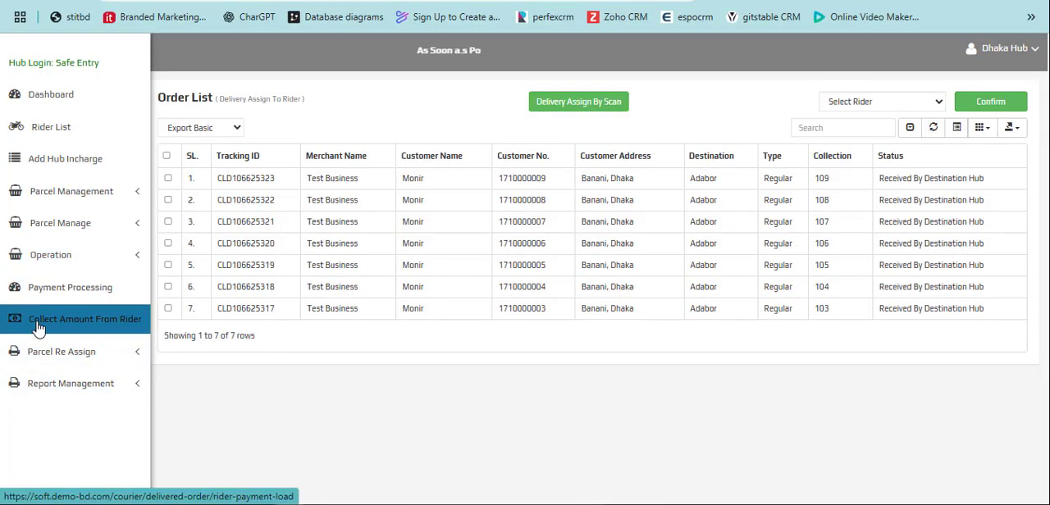
# - In the Dhaka Hub account, load the only available rider's orders for collecting the amount from the rider
pyautogui.click(91, 319)
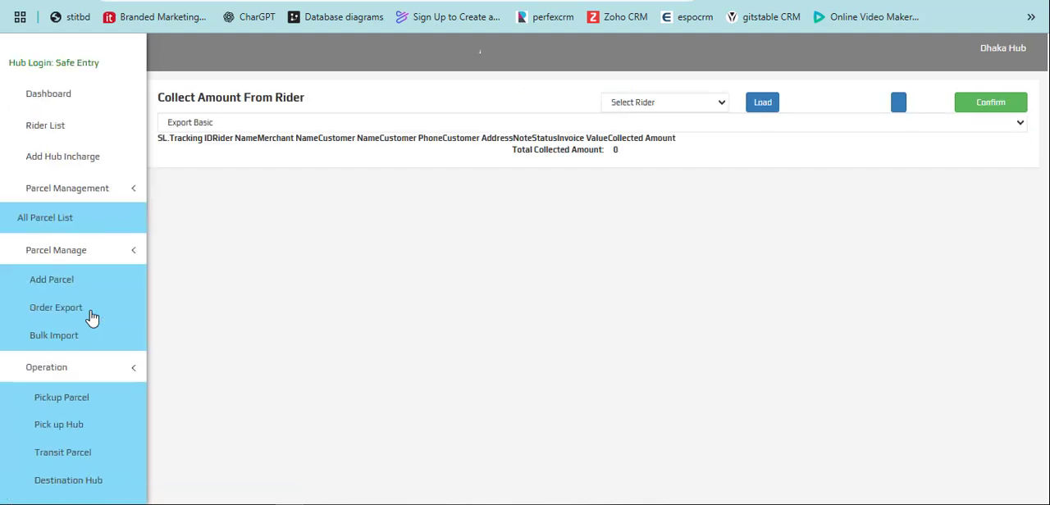
pyautogui.click(678, 102)
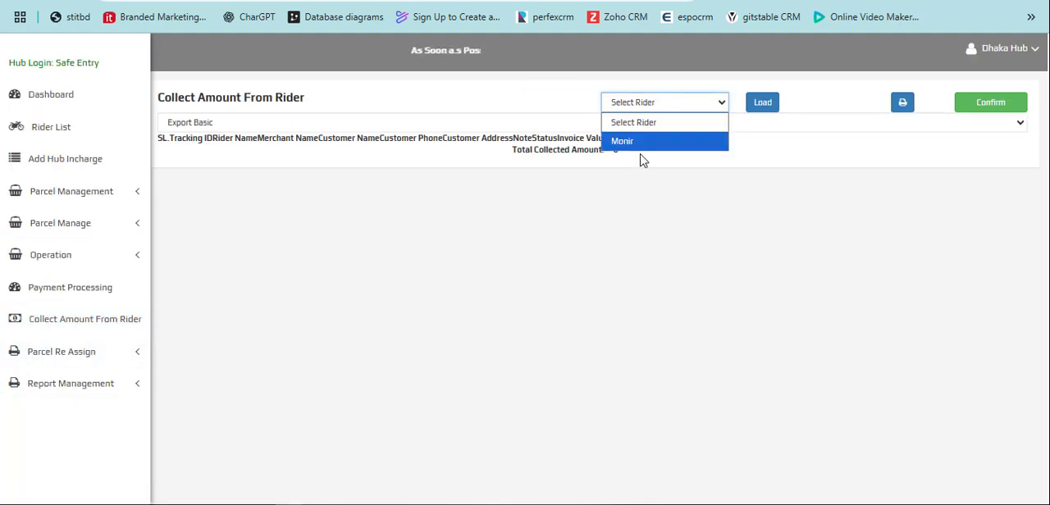
pyautogui.click(637, 141)
pyautogui.click(762, 104)
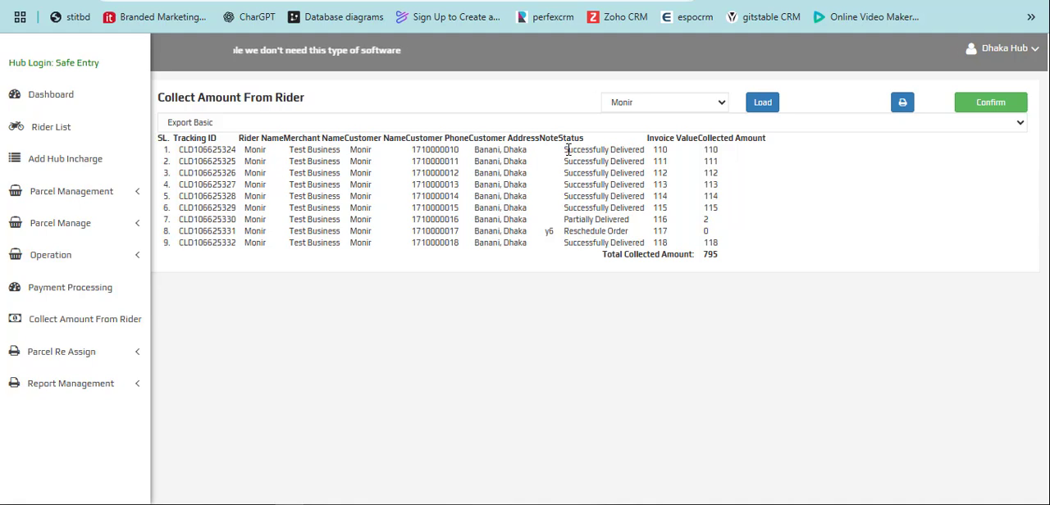
# - Examine the statuses and collected amounts of the partially delivered and rescheduled orders, along with the total collected amount
pyautogui.moveTo(566, 230); pyautogui.dragTo(645, 236)
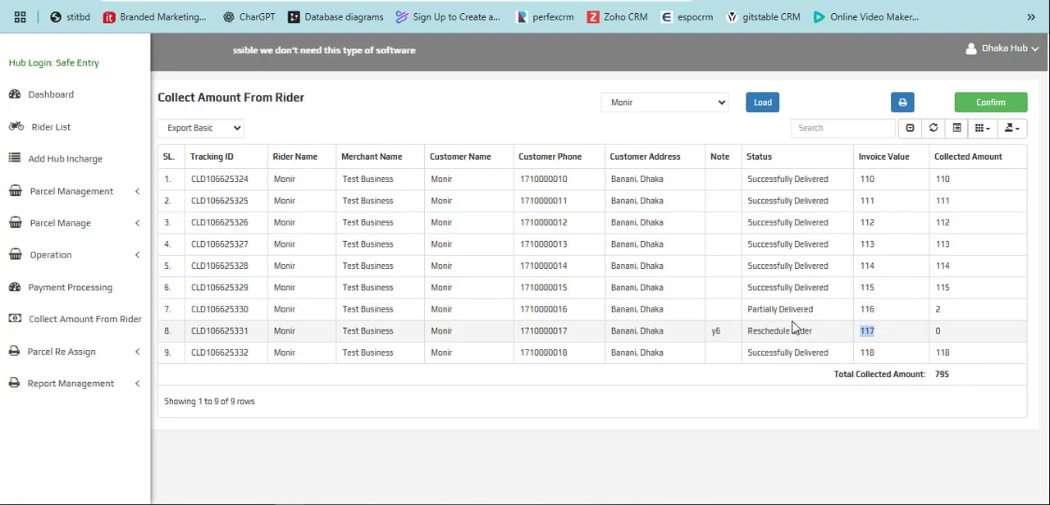
pyautogui.moveTo(748, 310); pyautogui.dragTo(821, 317)
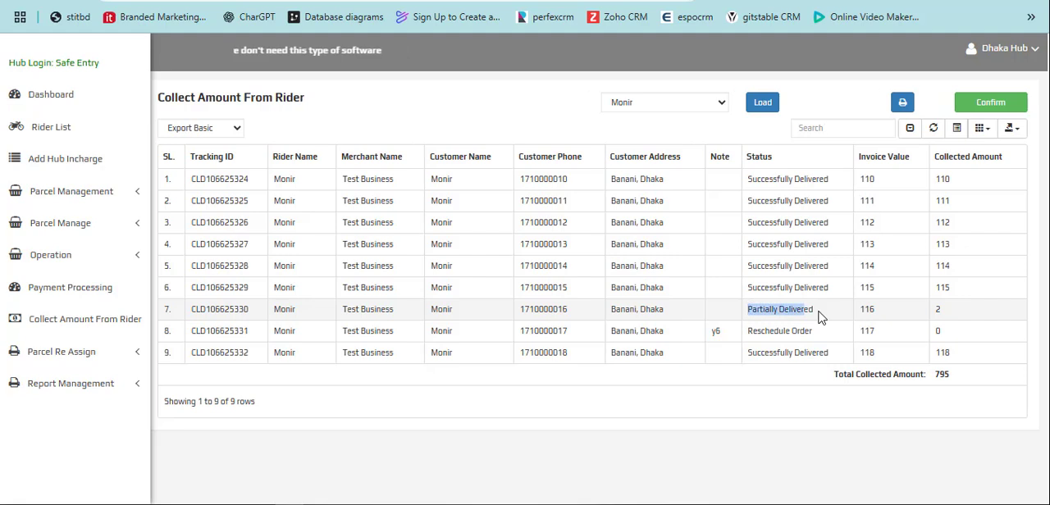
pyautogui.doubleClick(938, 309)
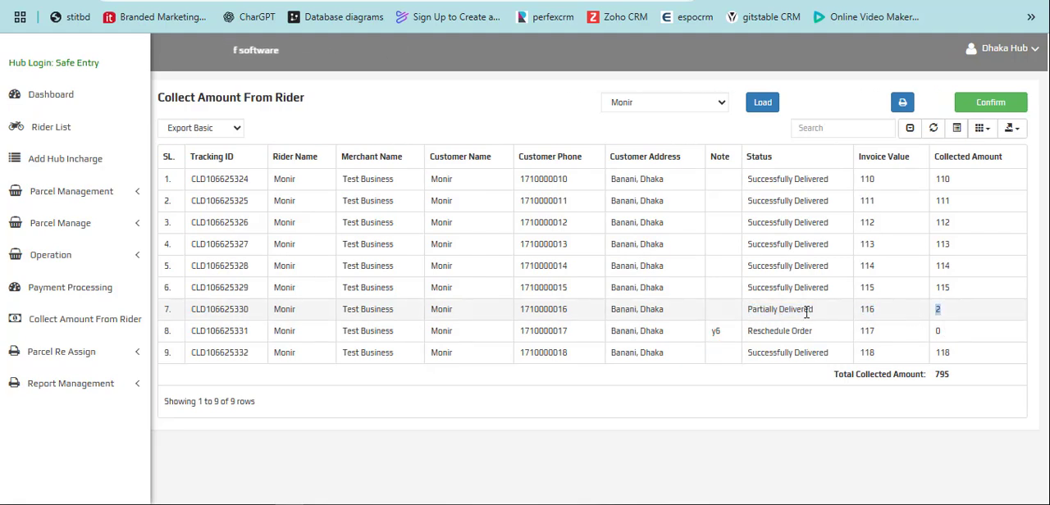
pyautogui.moveTo(748, 331); pyautogui.dragTo(825, 331)
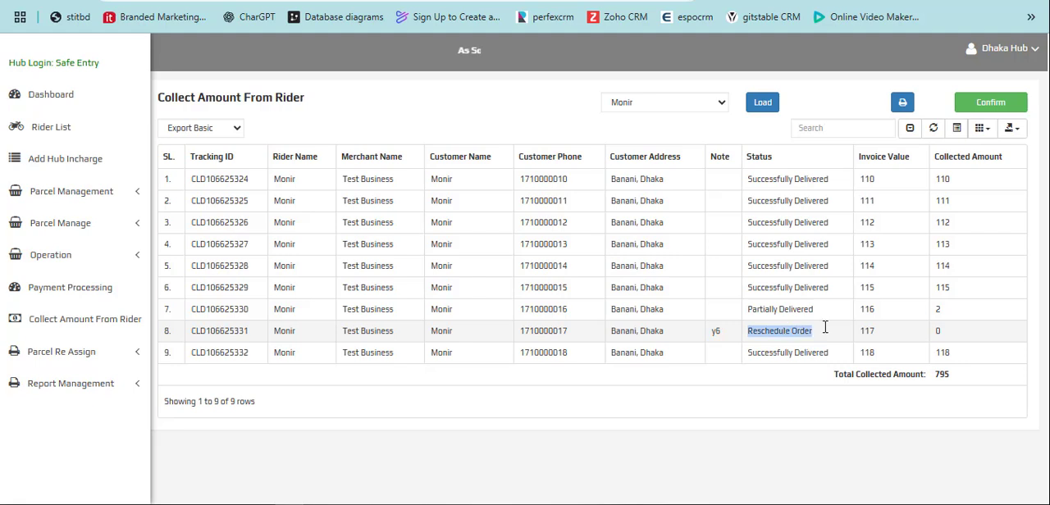
pyautogui.doubleClick(937, 331)
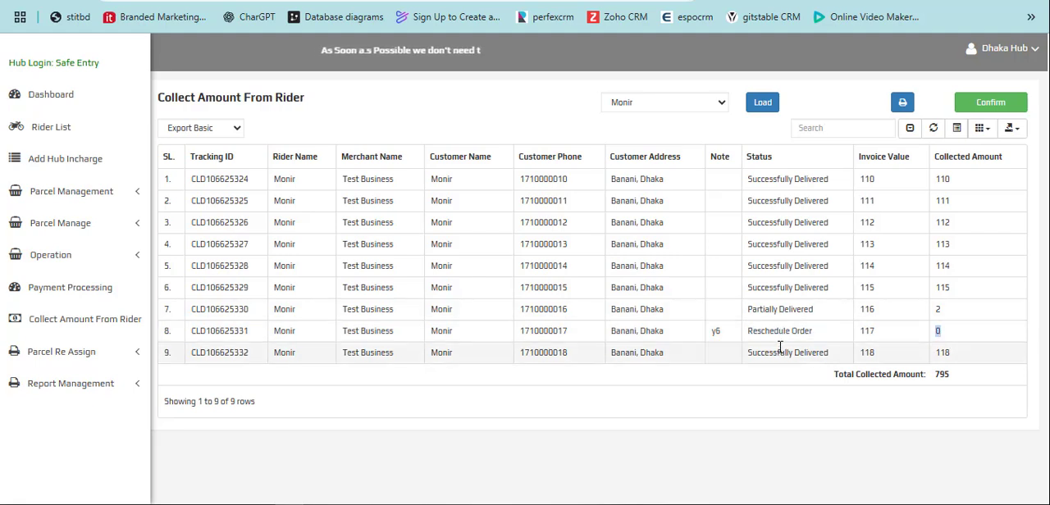
pyautogui.moveTo(813, 312); pyautogui.dragTo(734, 322)
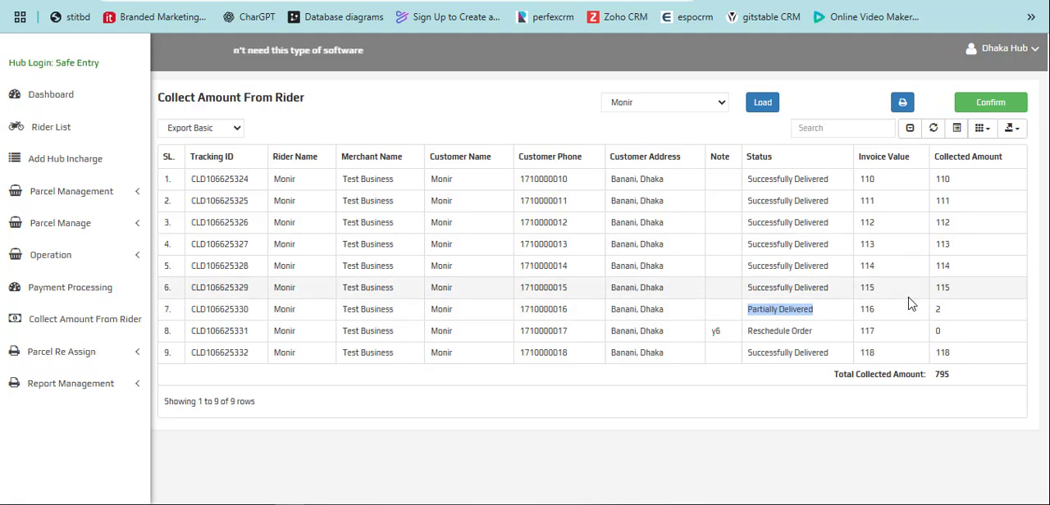
pyautogui.doubleClick(941, 374)
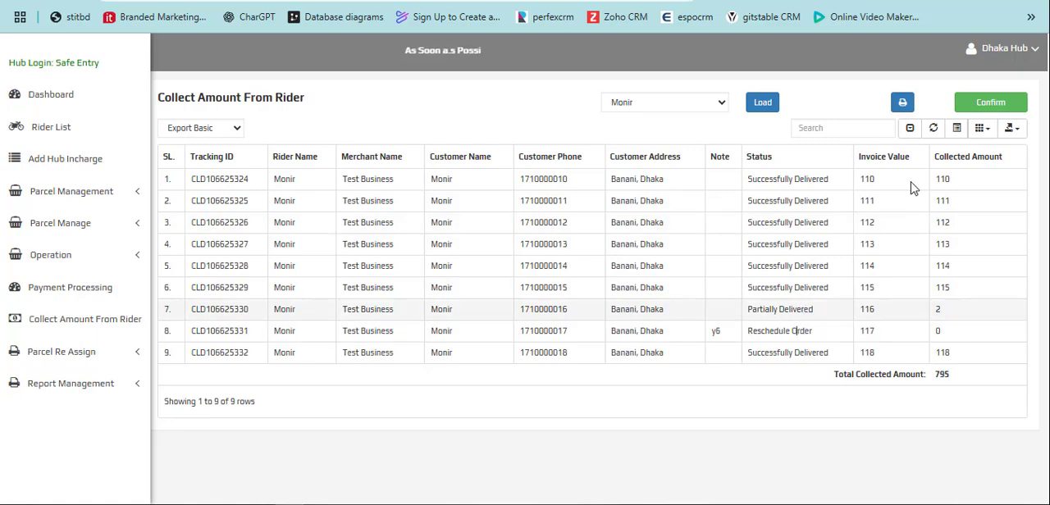
# - Confirm the collection of the loaded orders' amounts from the rider
pyautogui.click(991, 105)
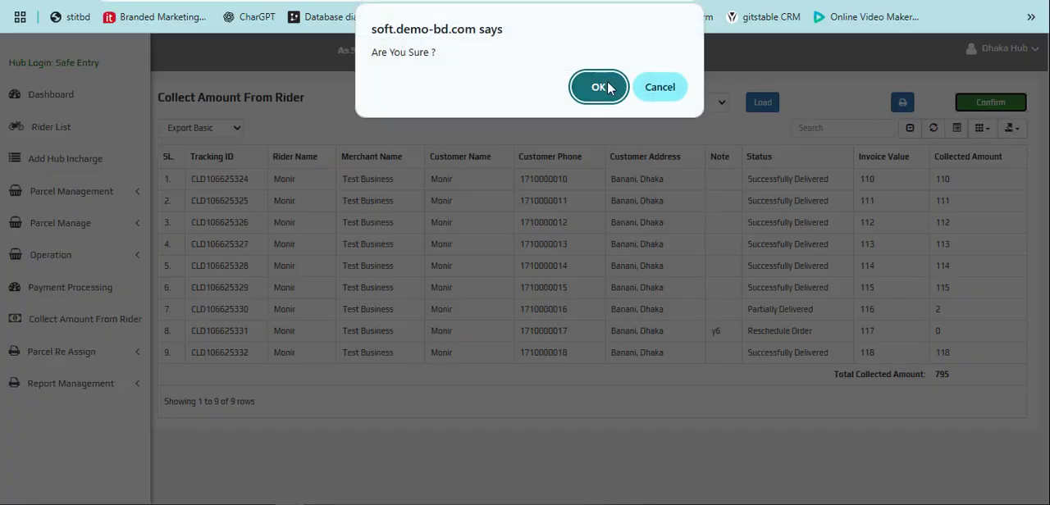
pyautogui.click(606, 87)
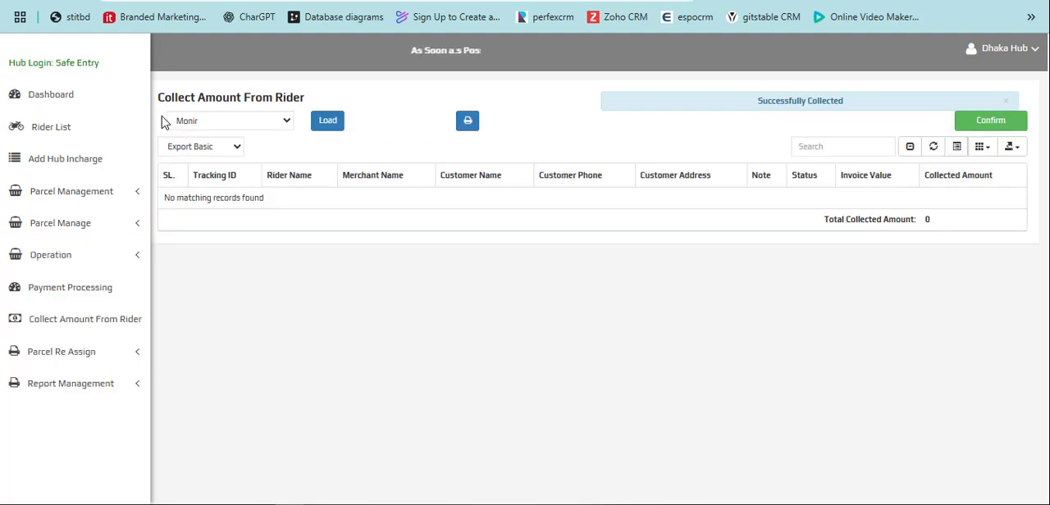
# - Open the hub's rescheduled parcels and check the order with note y6 and its reschedule option, without changing it
pyautogui.click(110, 264)
pyautogui.scroll(-1, 123, 295)
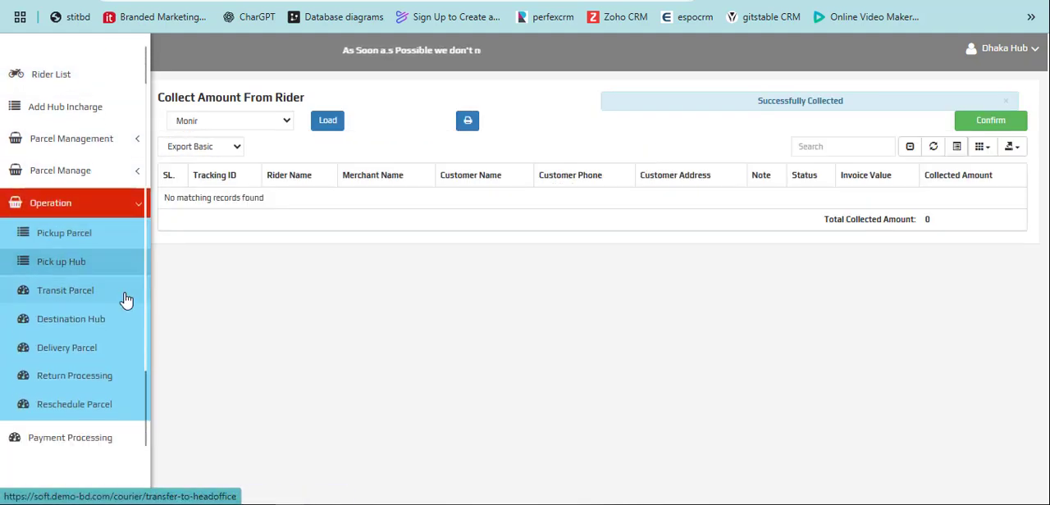
pyautogui.scroll(-1, 123, 329)
pyautogui.click(63, 352)
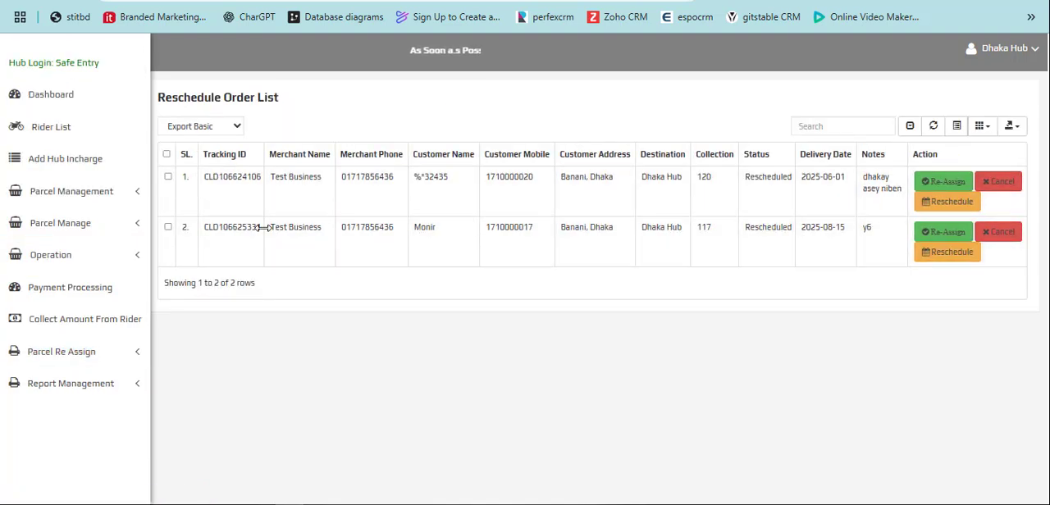
pyautogui.doubleClick(248, 228)
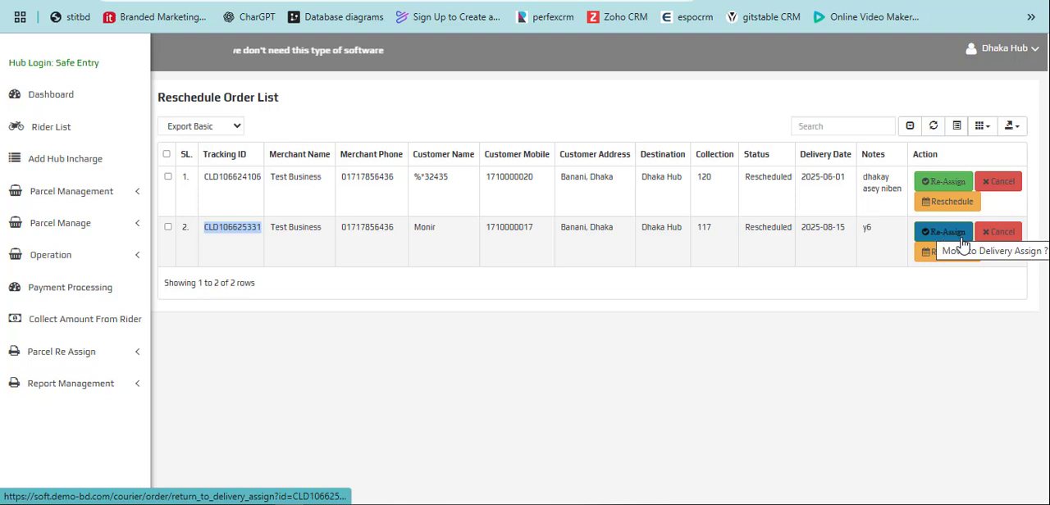
pyautogui.click(949, 256)
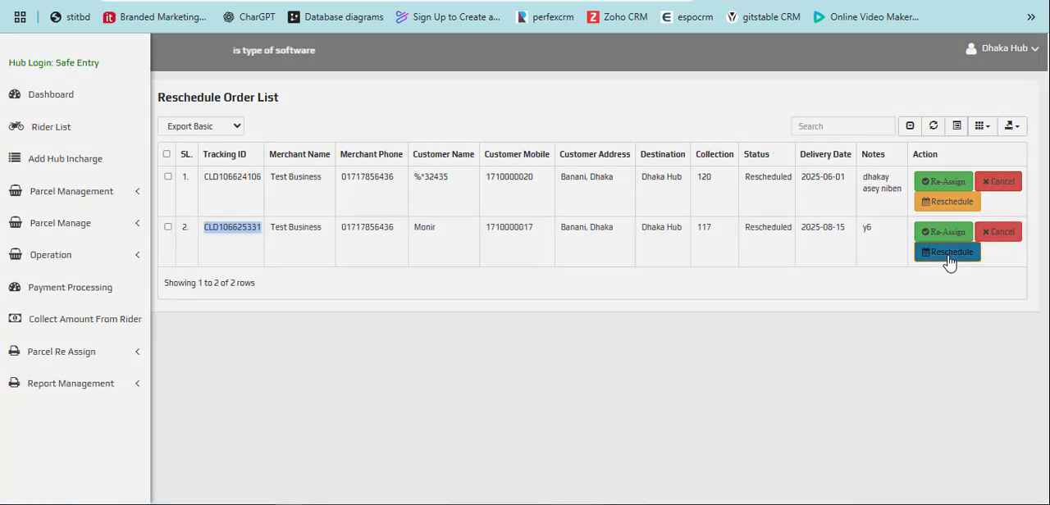
pyautogui.click(605, 208)
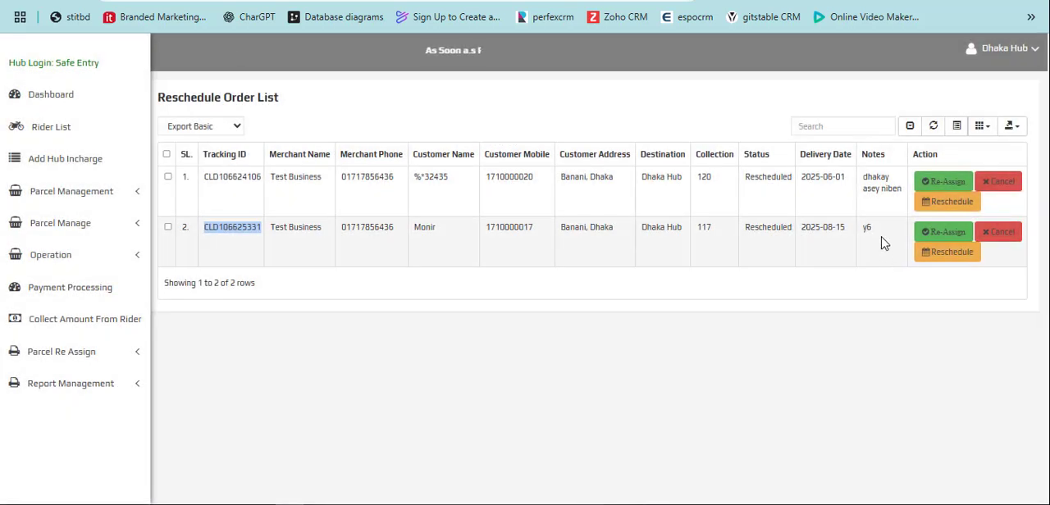
# - Load the transit parcels For Return and check the tracking ID of the partially delivered order
pyautogui.click(71, 255)
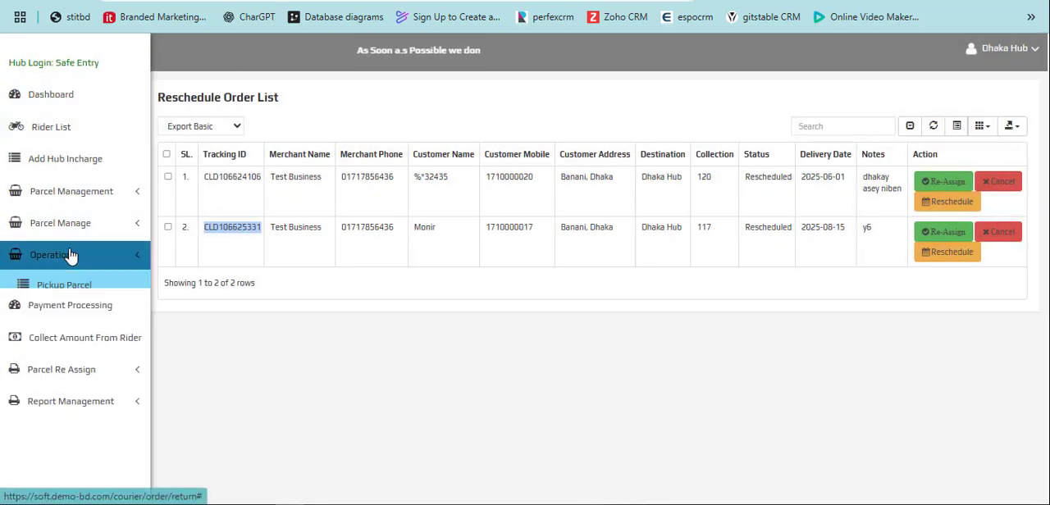
pyautogui.scroll(-3, 80, 238)
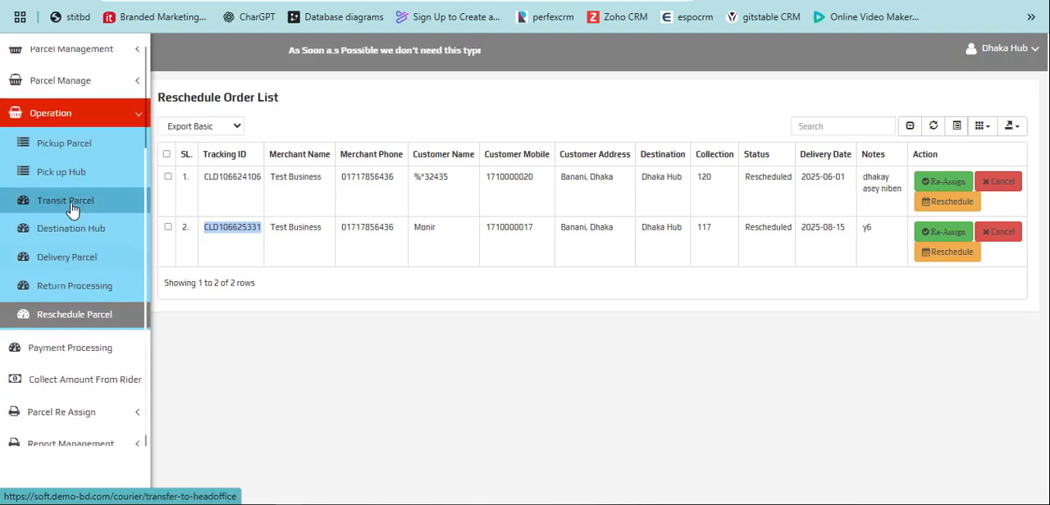
pyautogui.click(71, 208)
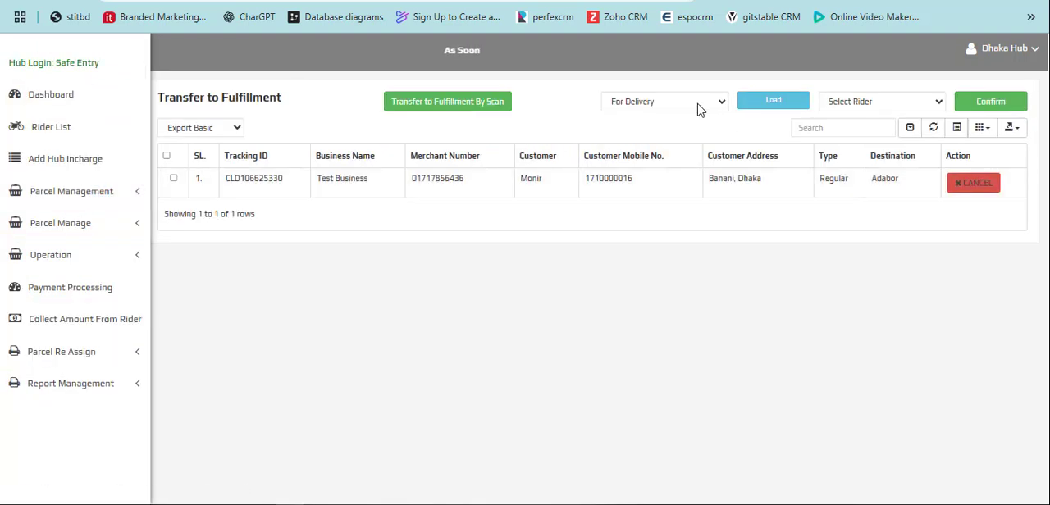
pyautogui.click(697, 103)
pyautogui.click(666, 141)
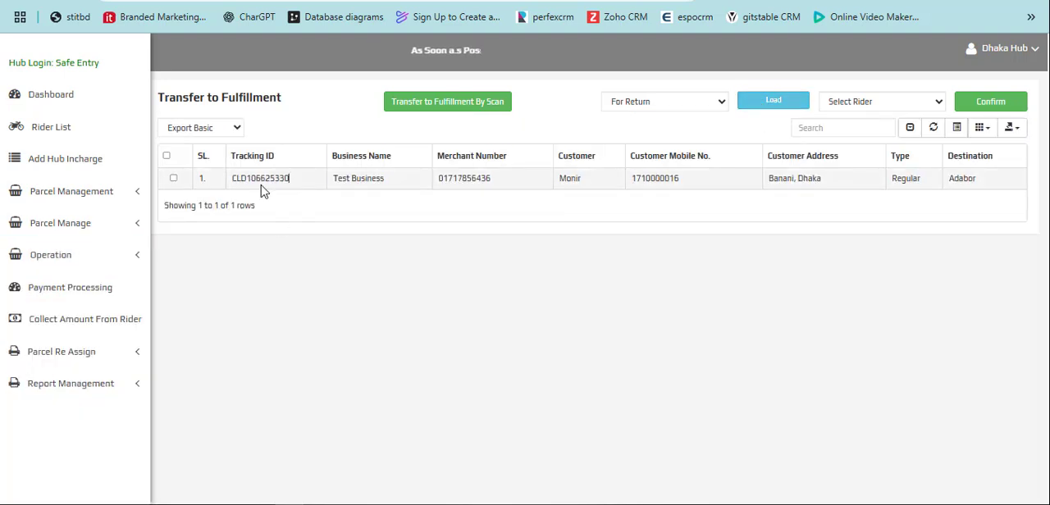
pyautogui.moveTo(261, 191)
pyautogui.mouseDown()
pyautogui.moveTo(234, 188)
pyautogui.moveTo(251, 180)
pyautogui.mouseUp()
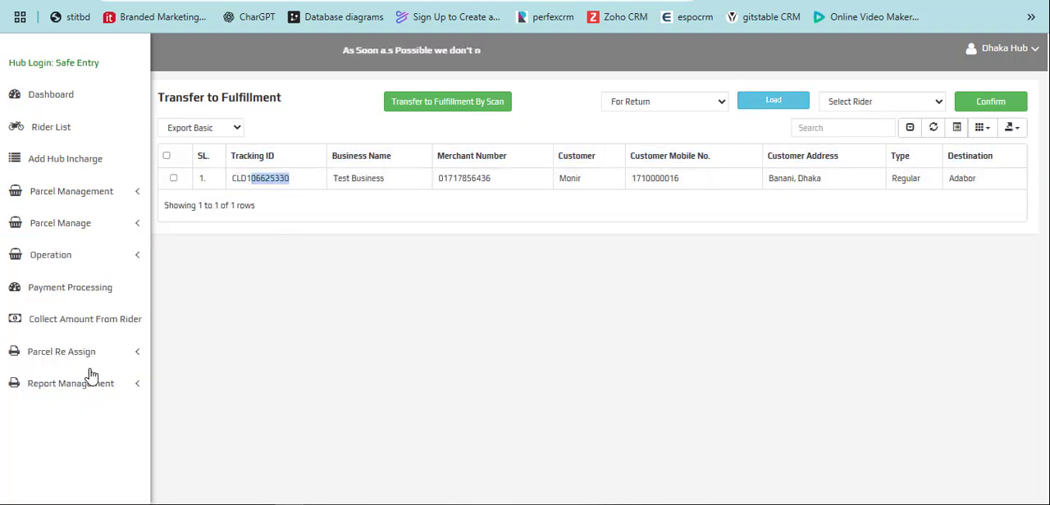
# - In payment processing, check the total of the delivered orders, select all of them and confirm their payment invoice
pyautogui.click(68, 295)
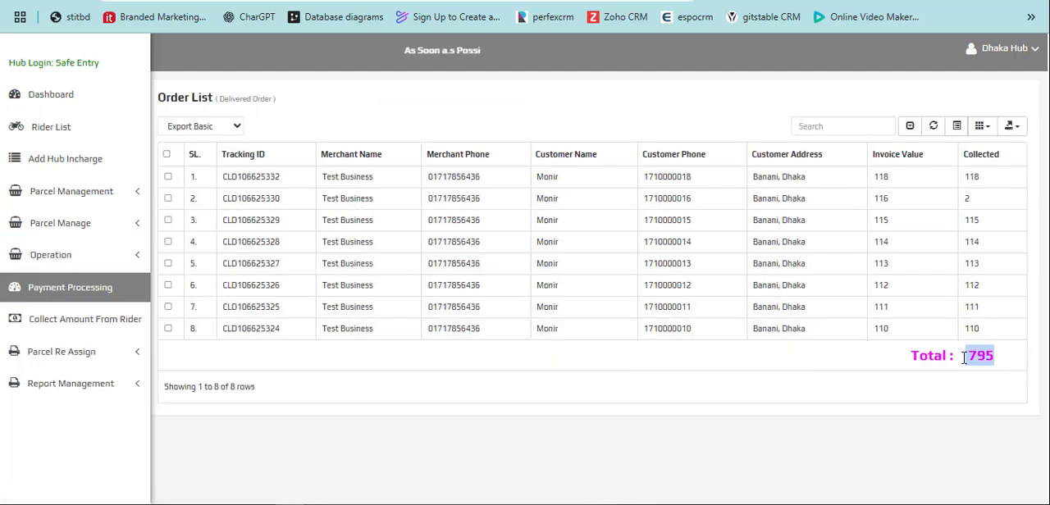
pyautogui.moveTo(965, 358); pyautogui.dragTo(921, 355)
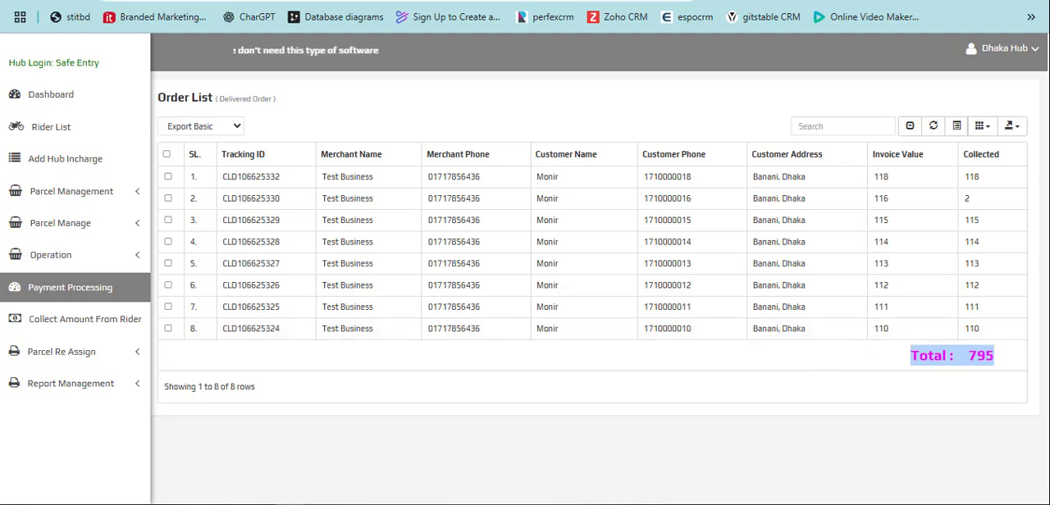
pyautogui.click(168, 155)
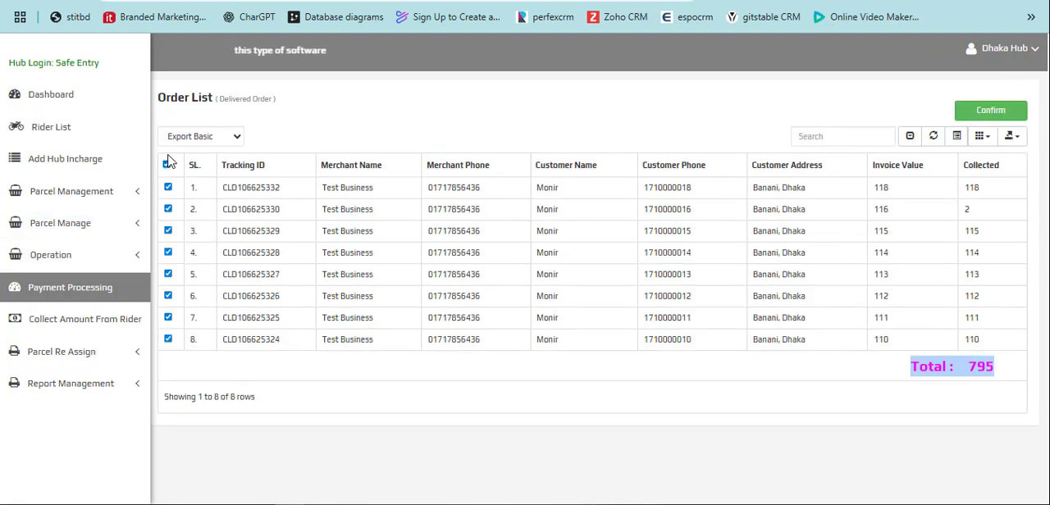
pyautogui.click(992, 113)
pyautogui.click(599, 87)
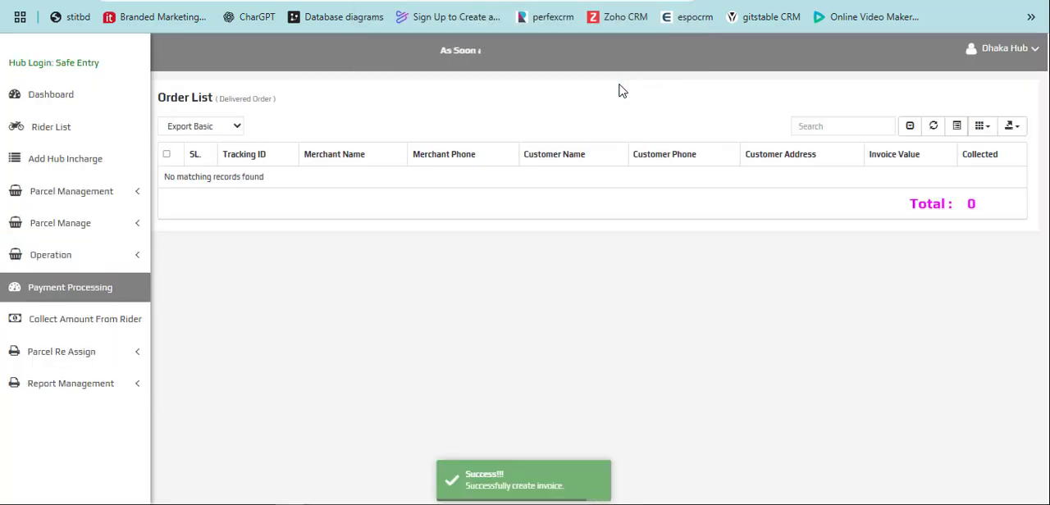
# - Load the transit parcels For Return, assign the listed parcel to the only available rider and confirm its transfer to fulfillment
pyautogui.click(71, 261)
pyautogui.click(93, 345)
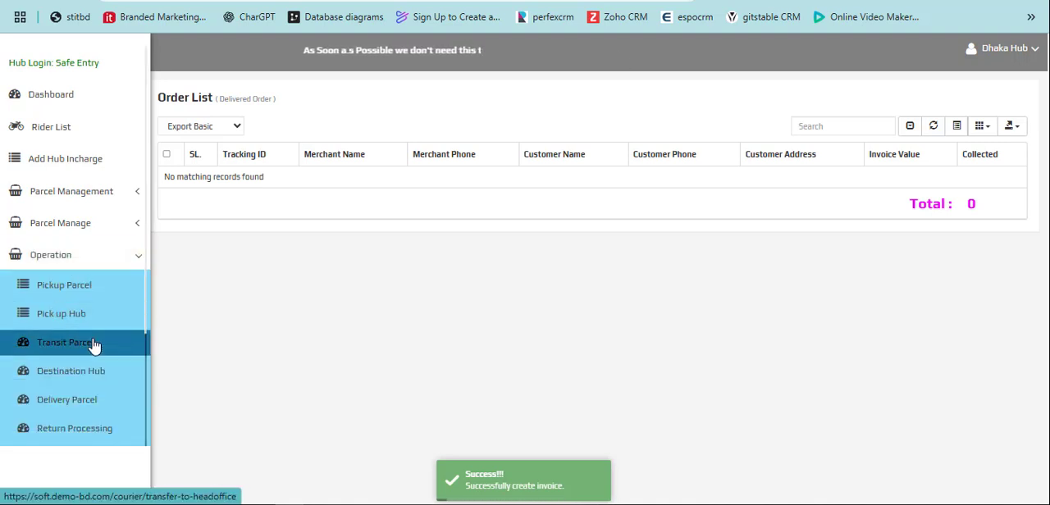
pyautogui.click(640, 103)
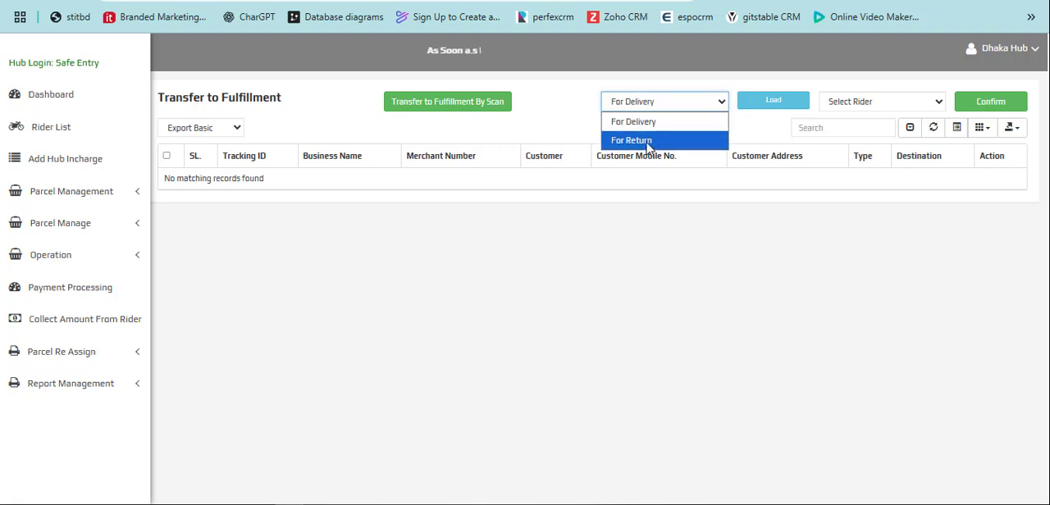
pyautogui.click(649, 145)
pyautogui.click(755, 102)
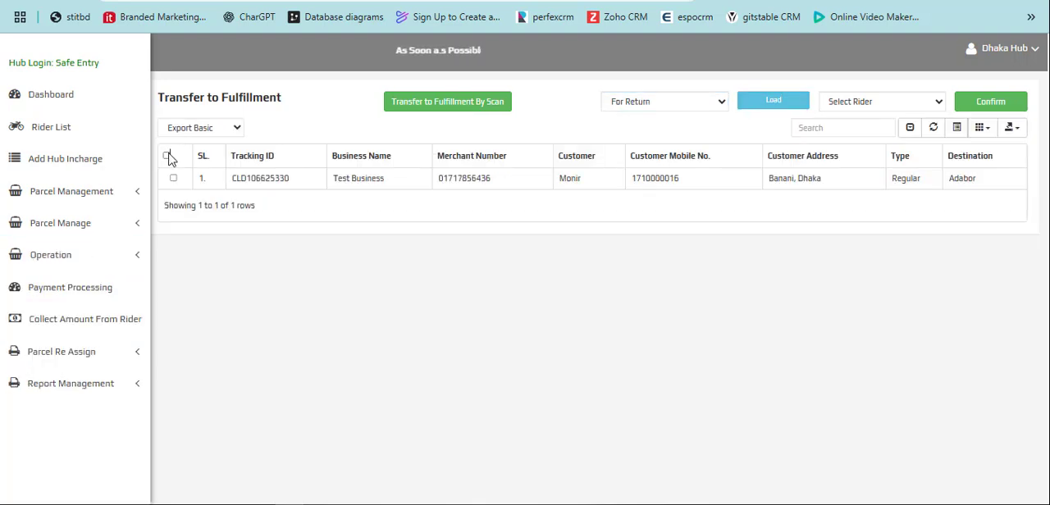
pyautogui.click(845, 101)
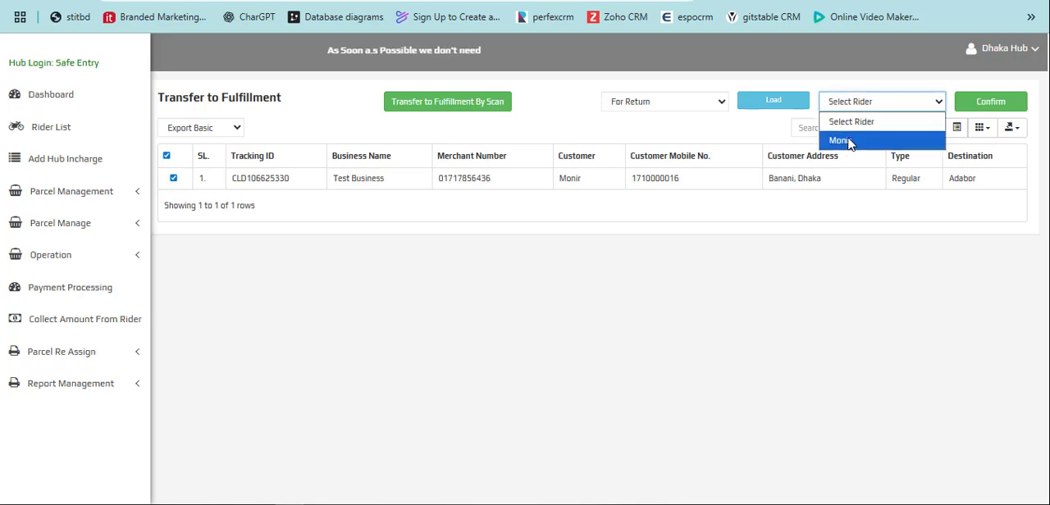
pyautogui.click(845, 138)
pyautogui.click(988, 102)
pyautogui.click(600, 87)
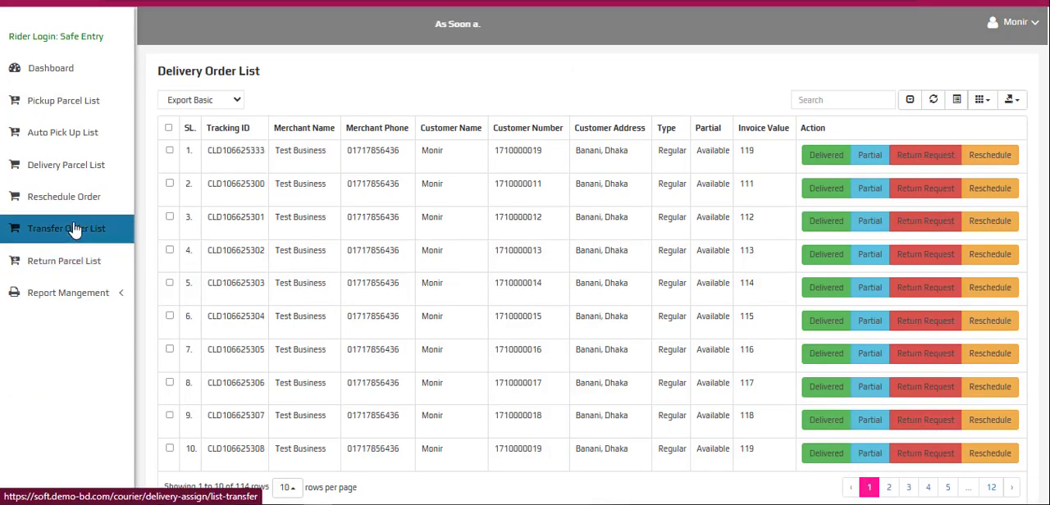
# - In the rider account, mark the return-type transfer order as reached to the Head Office
pyautogui.click(74, 229)
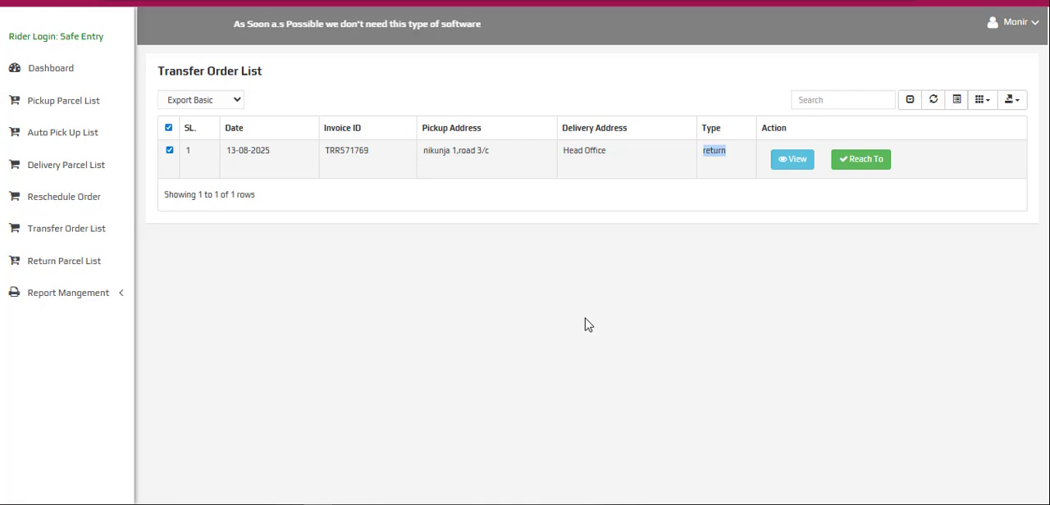
pyautogui.click(859, 162)
pyautogui.click(599, 88)
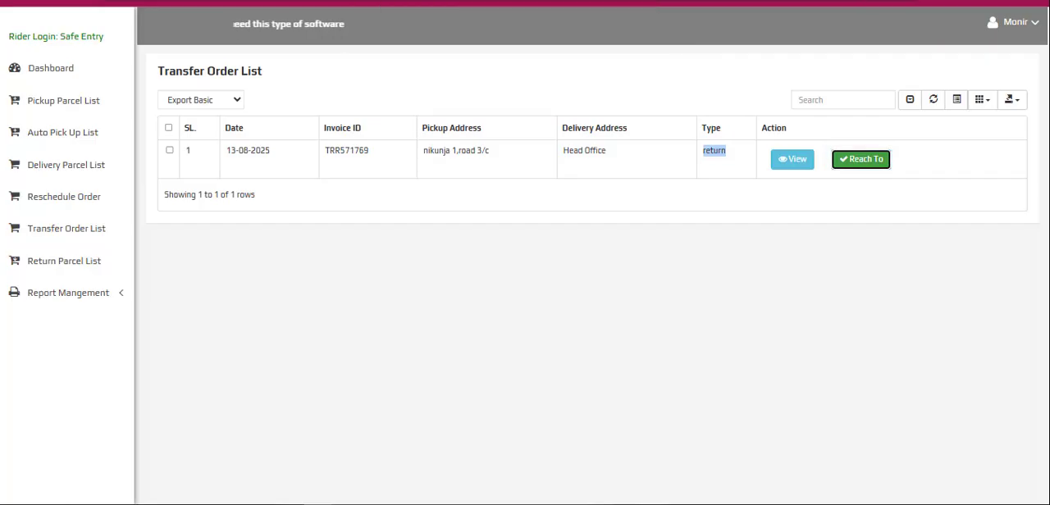
# - Switch to the Admin account and compare the status of the returned parcel with the other parcels in the Parcel Fulfillment list
pyautogui.click(225, 475)
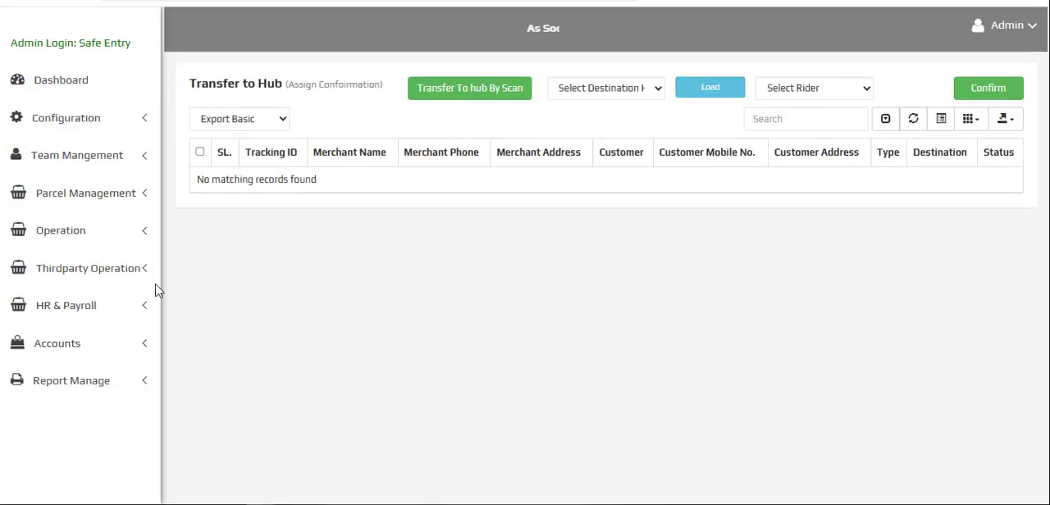
pyautogui.click(77, 232)
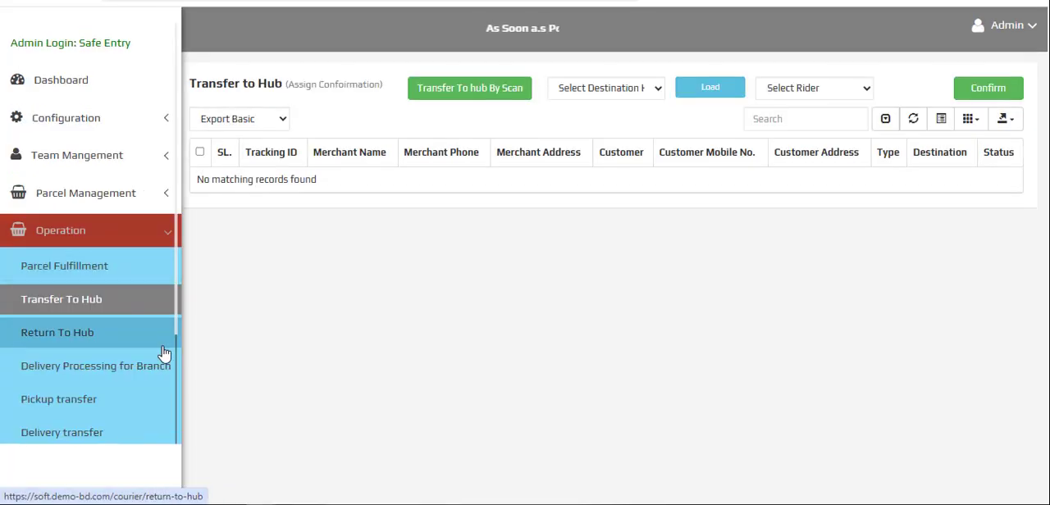
pyautogui.click(74, 267)
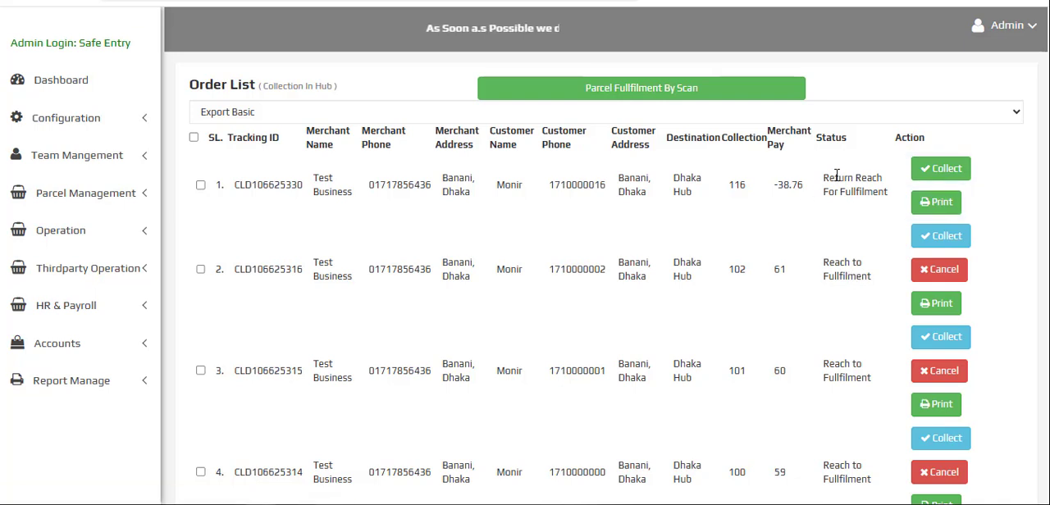
pyautogui.moveTo(850, 191); pyautogui.dragTo(880, 192)
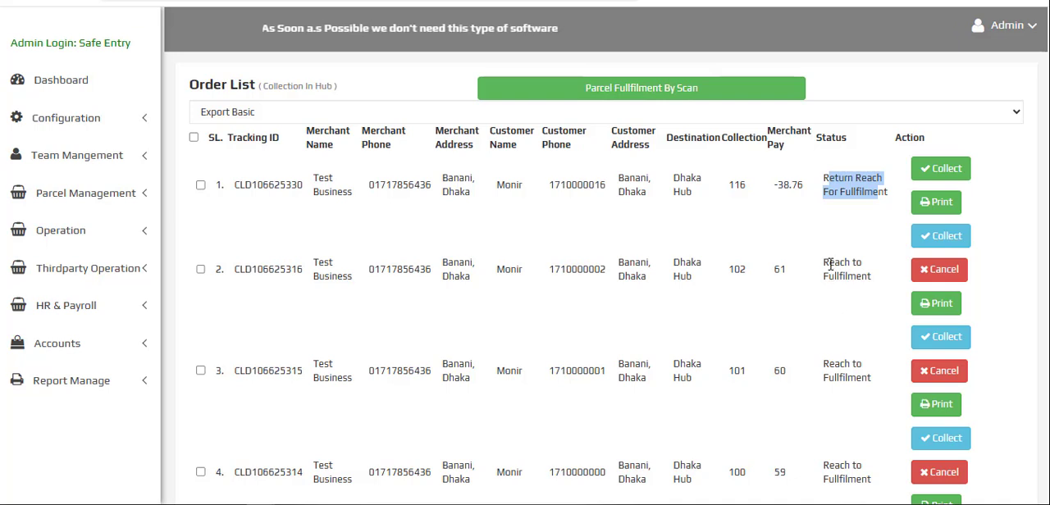
pyautogui.moveTo(830, 264); pyautogui.dragTo(870, 278)
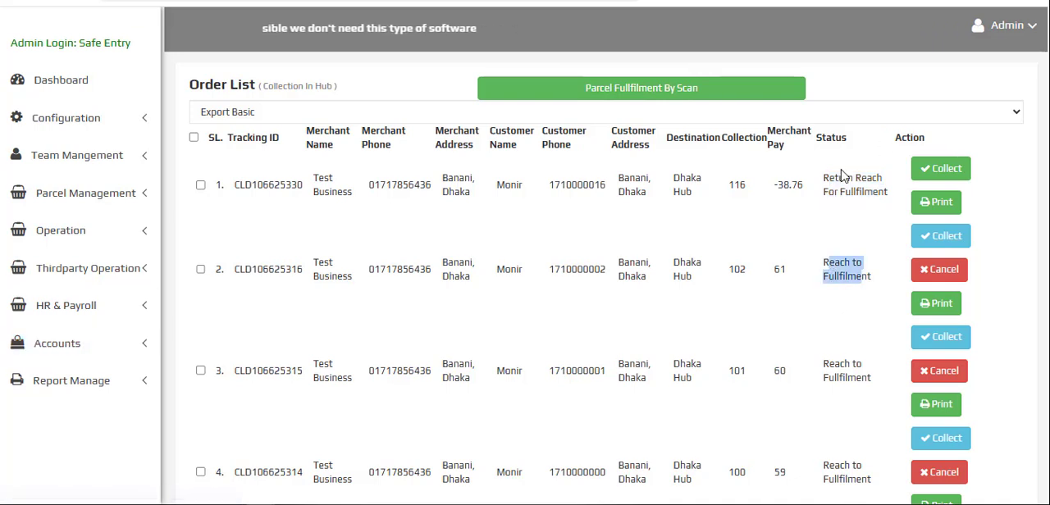
pyautogui.moveTo(829, 178); pyautogui.dragTo(878, 197)
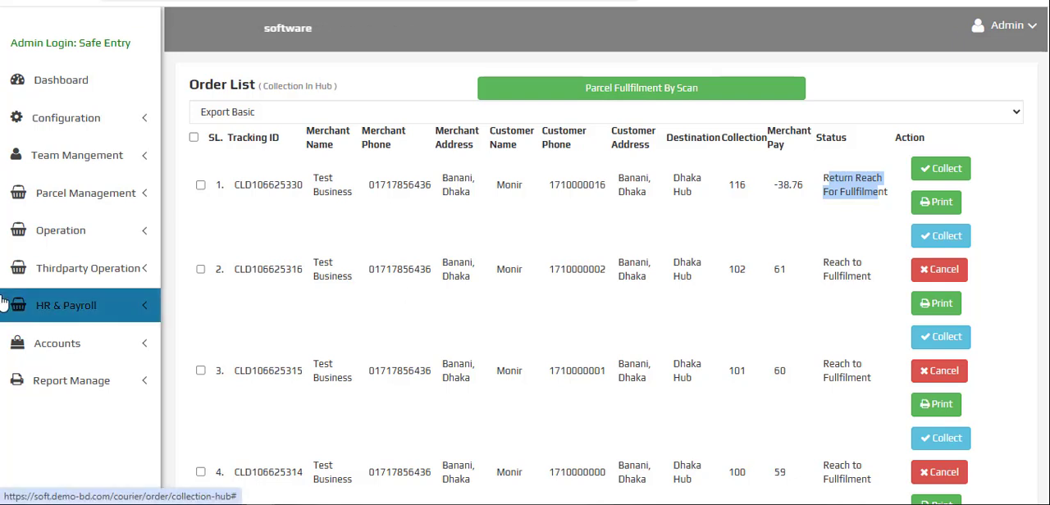
# - Open the Dhaka Hub invoice in Branch Collection and examine the collected amounts in its payment details
pyautogui.click(57, 343)
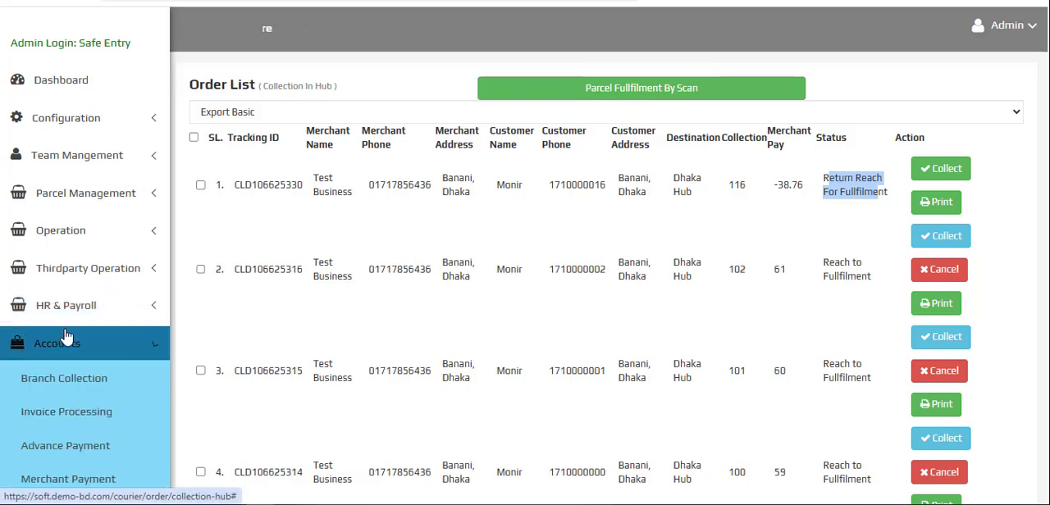
pyautogui.click(87, 382)
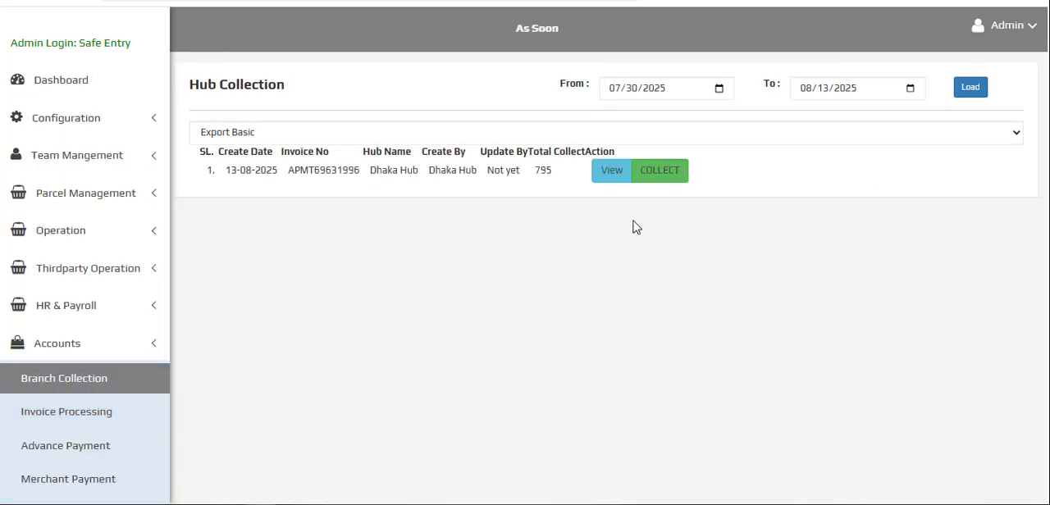
pyautogui.moveTo(320, 169)
pyautogui.mouseDown()
pyautogui.moveTo(556, 175)
pyautogui.moveTo(319, 168)
pyautogui.mouseUp()
pyautogui.doubleClick(319, 168)
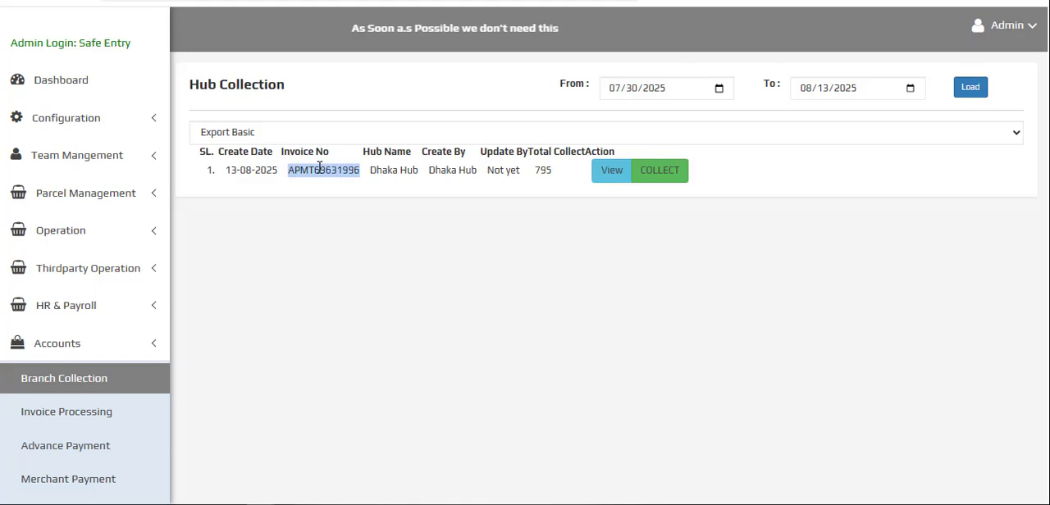
pyautogui.click(609, 171)
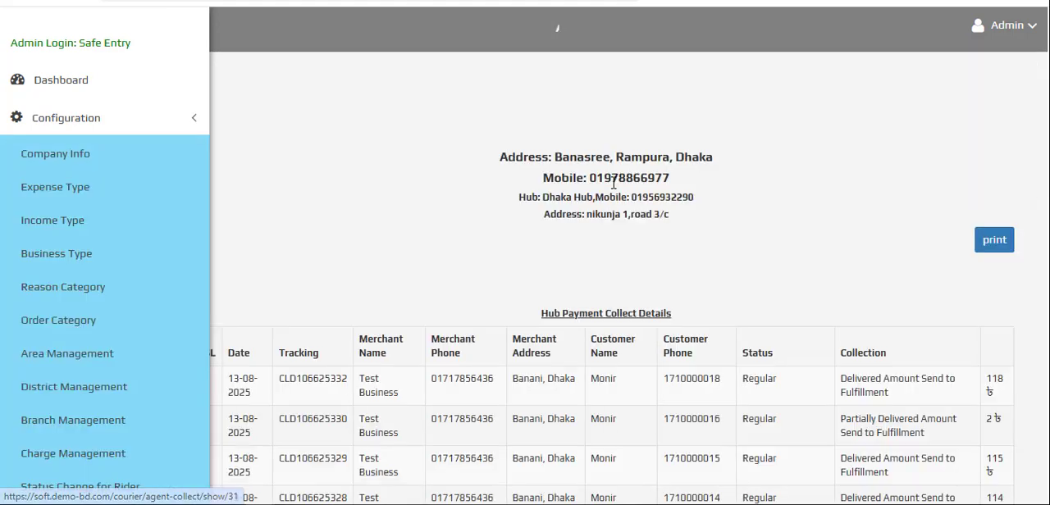
pyautogui.scroll(-4, 589, 238)
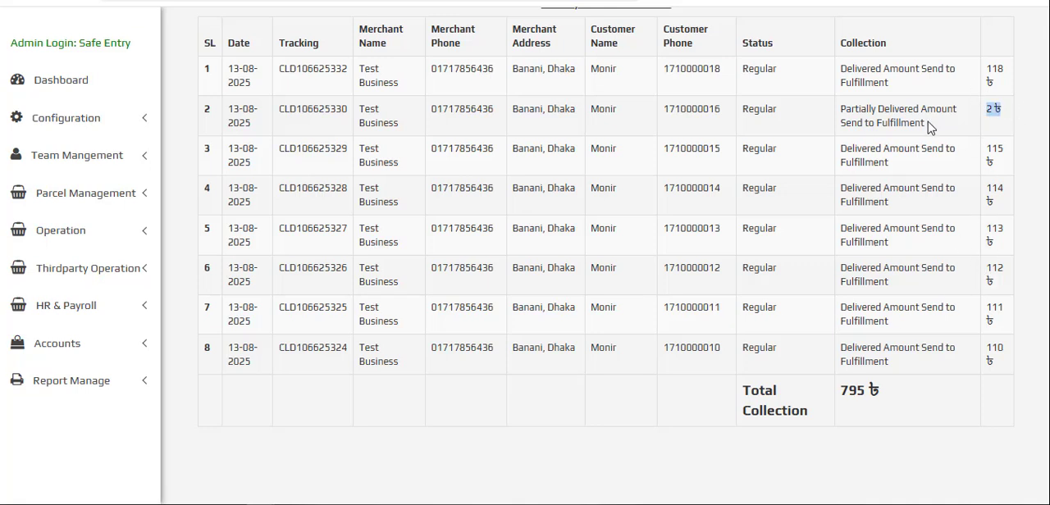
pyautogui.moveTo(984, 283); pyautogui.dragTo(975, 308)
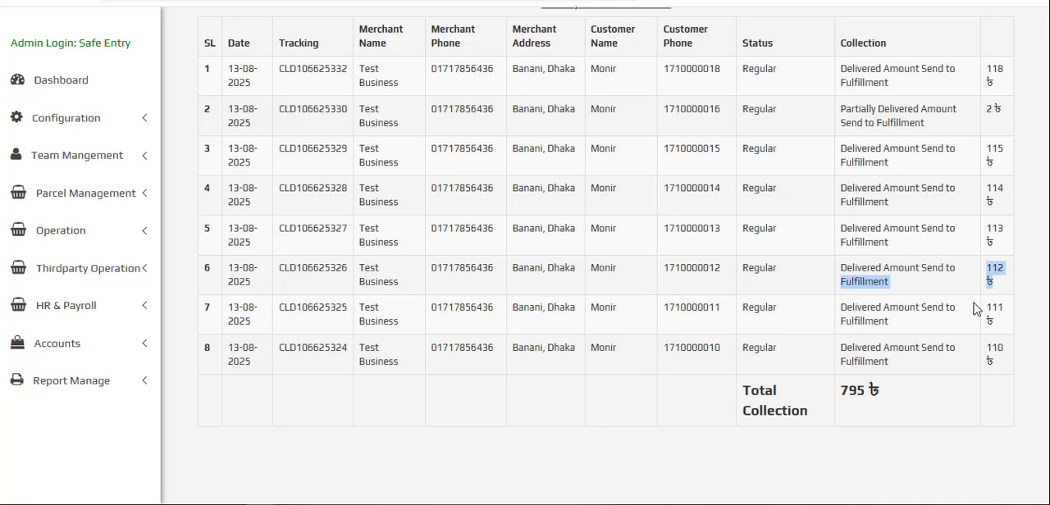
# - Check the total collection in the Dhaka Hub invoice and return to the Hub Collection list
pyautogui.click(858, 389)
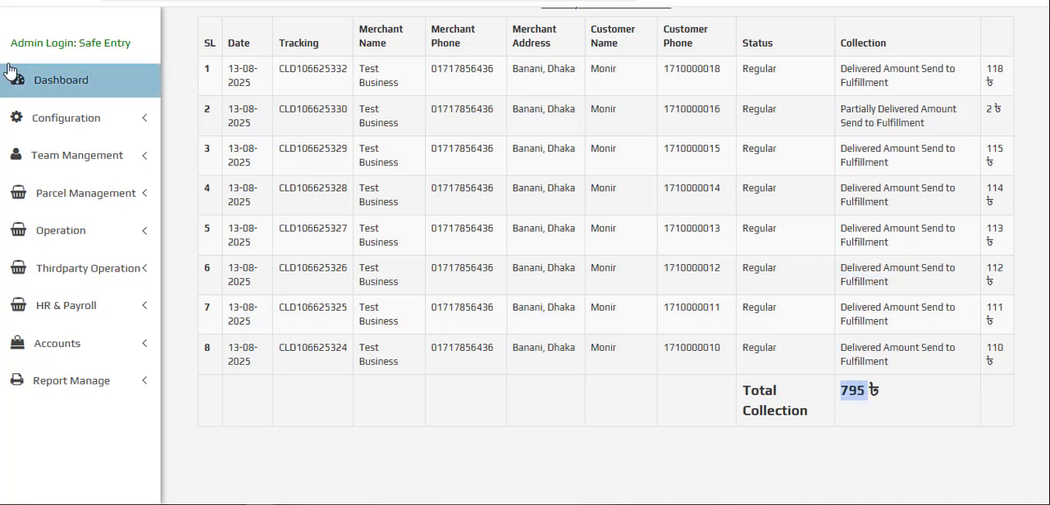
pyautogui.click(20, 1)
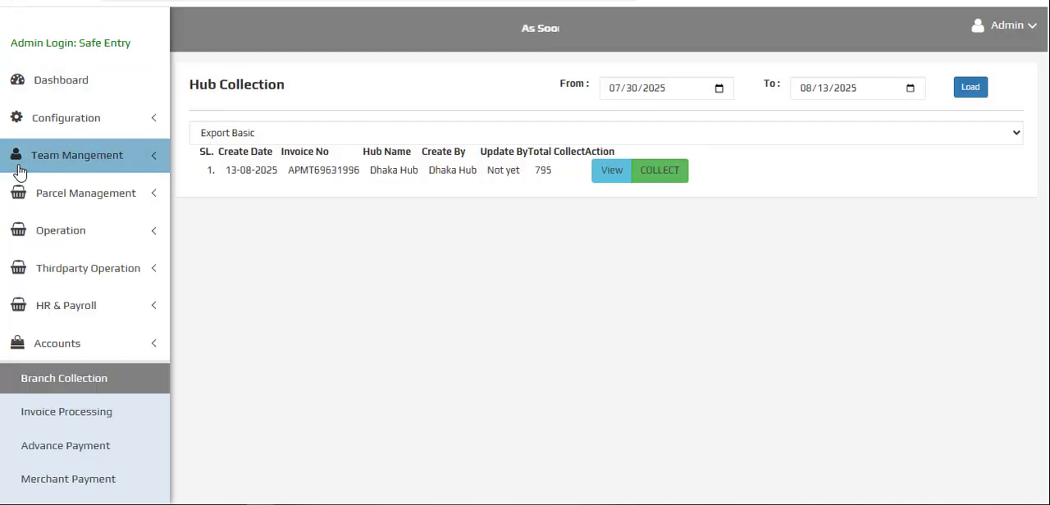
# - Collect the parcel with status Return Reach For Fullfilment from the Parcel Fulfillment list and confirm the collection
pyautogui.click(98, 238)
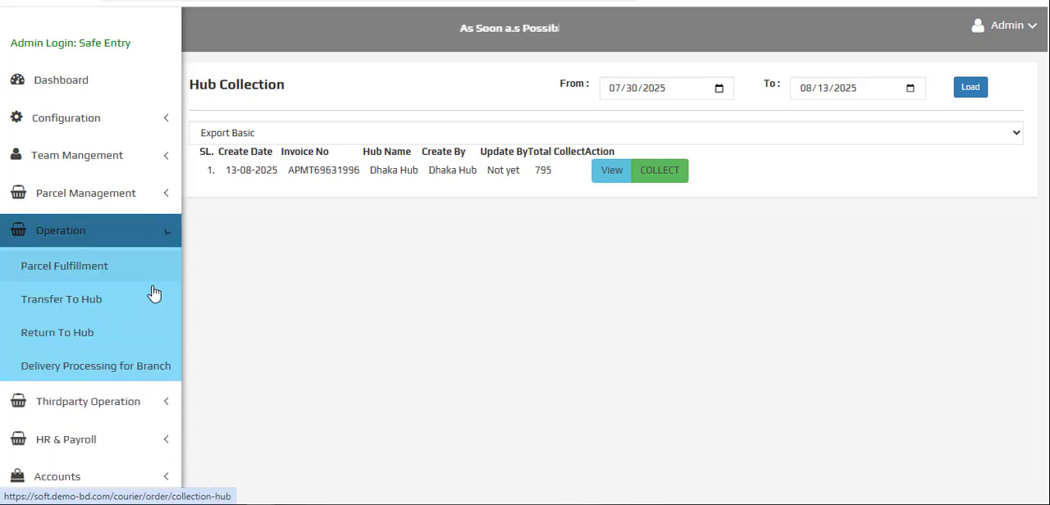
pyautogui.click(87, 274)
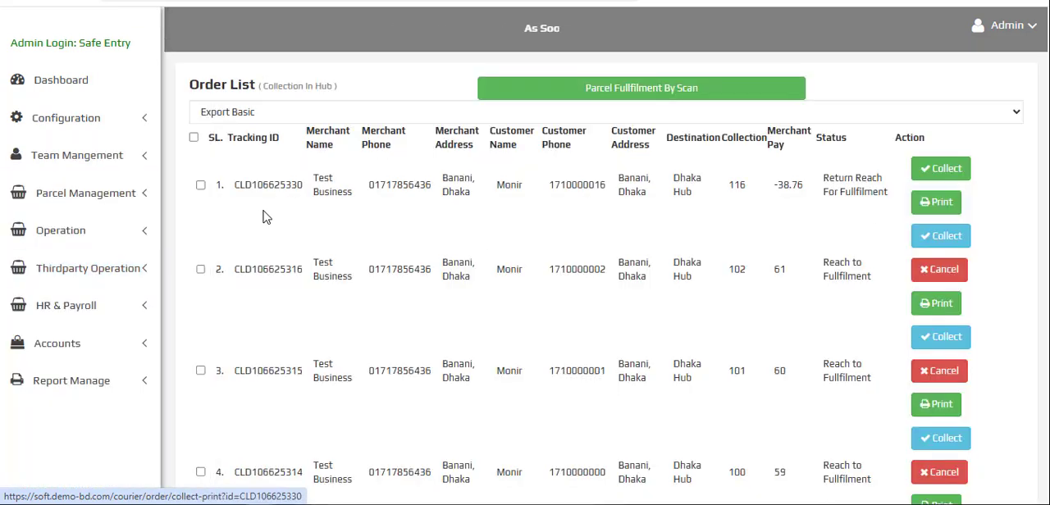
pyautogui.doubleClick(266, 183)
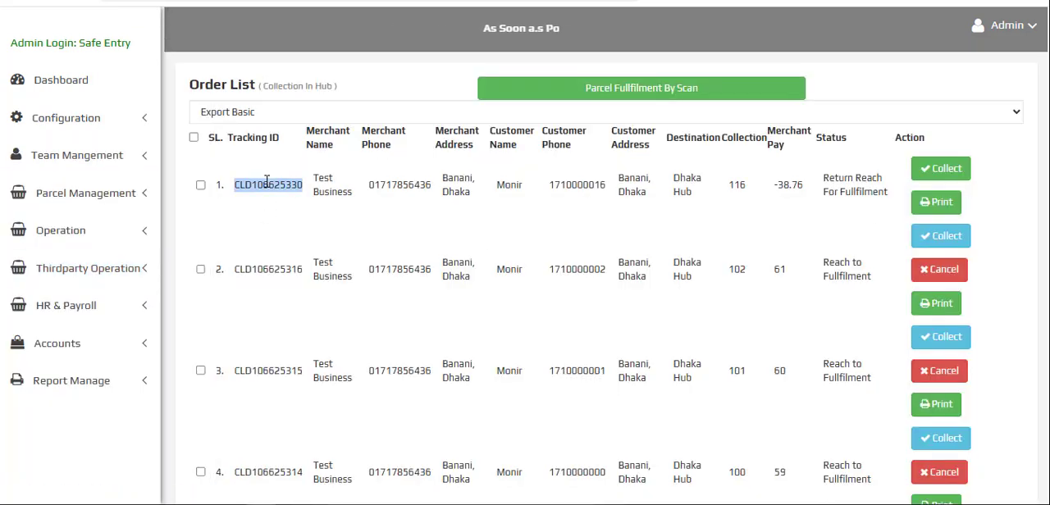
pyautogui.click(943, 169)
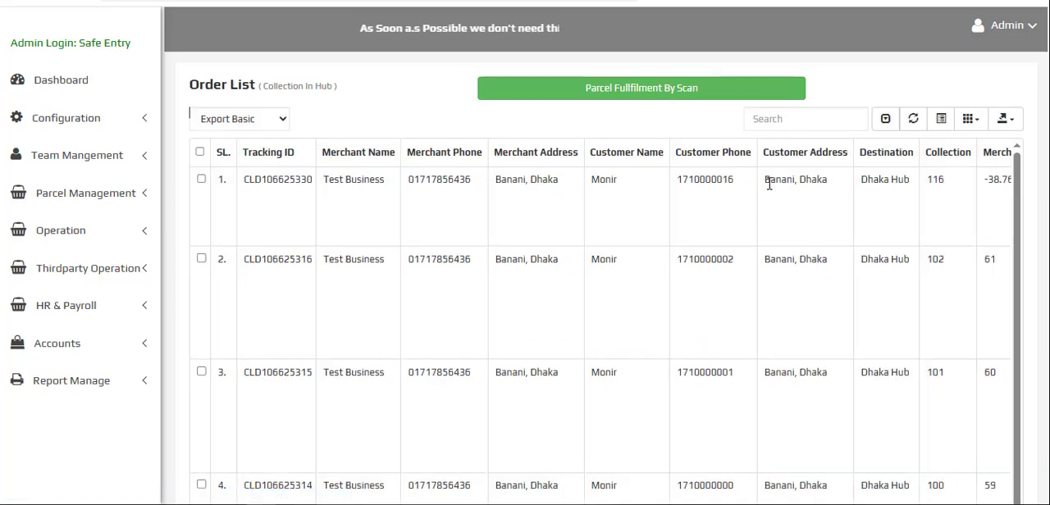
pyautogui.moveTo(769, 184); pyautogui.dragTo(1041, 188)
pyautogui.click(770, 205)
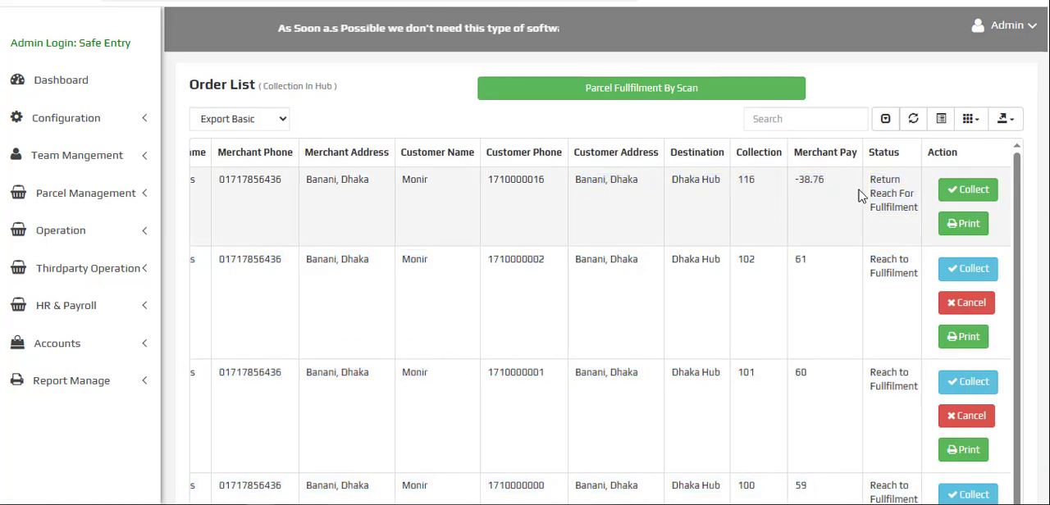
pyautogui.click(971, 188)
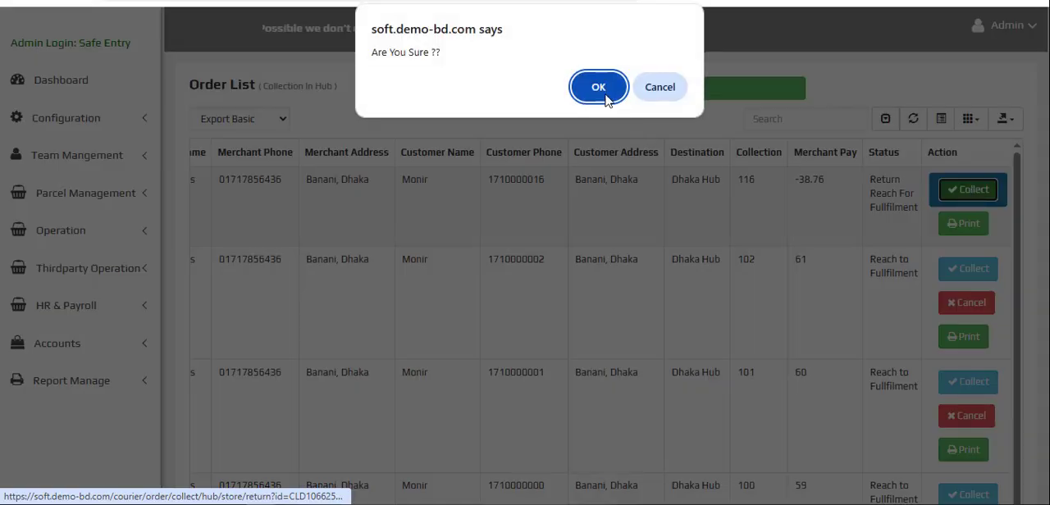
pyautogui.click(606, 96)
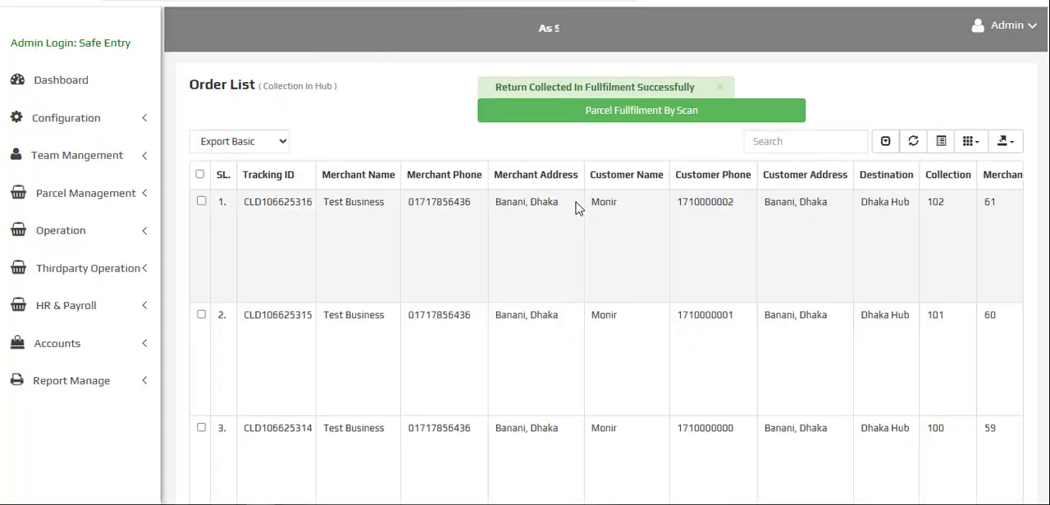
# - Load the Invoice Processing records of merchant Test Business from 08/12/2025 to 08/13/2025 and check which parcels are listed
pyautogui.click(96, 349)
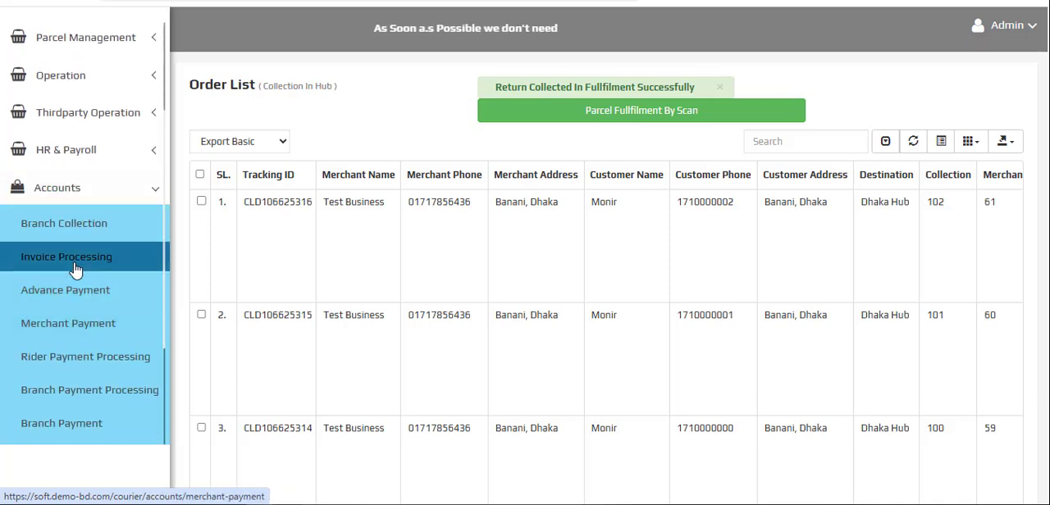
pyautogui.click(75, 267)
pyautogui.click(415, 91)
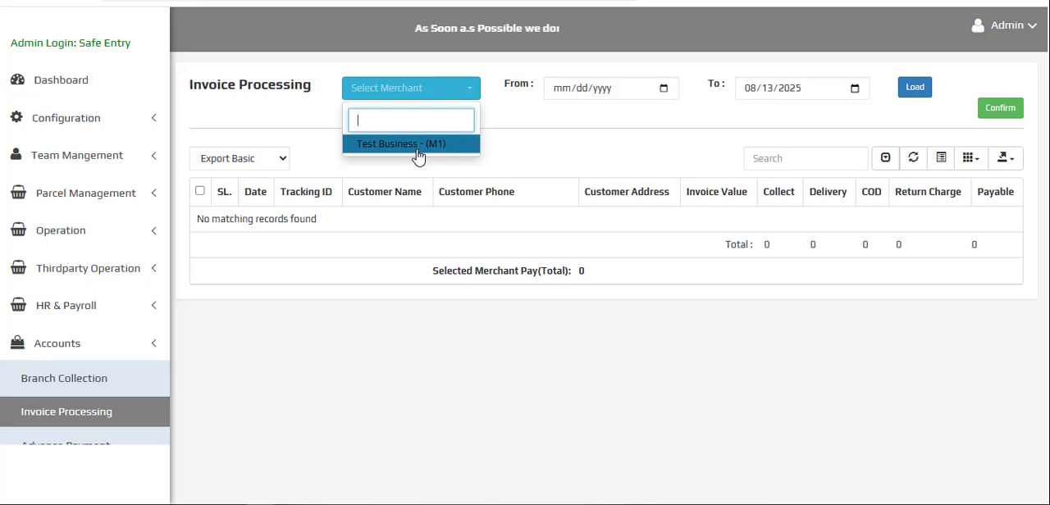
pyautogui.click(417, 145)
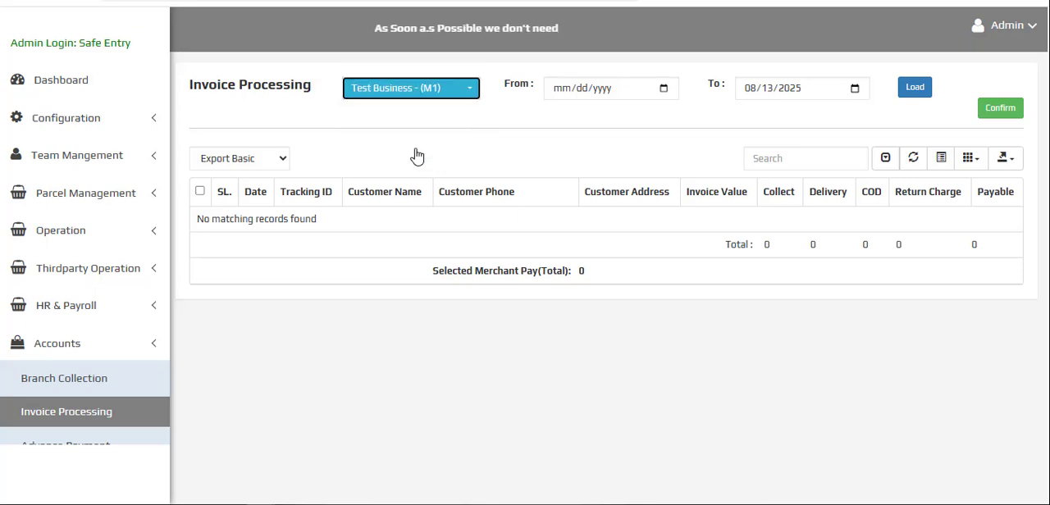
pyautogui.click(663, 88)
pyautogui.click(596, 199)
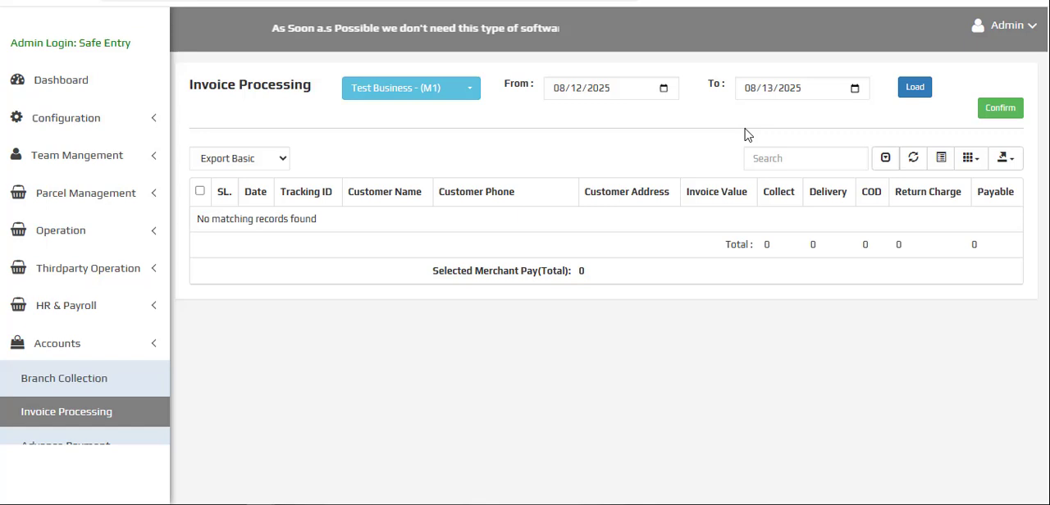
pyautogui.click(915, 92)
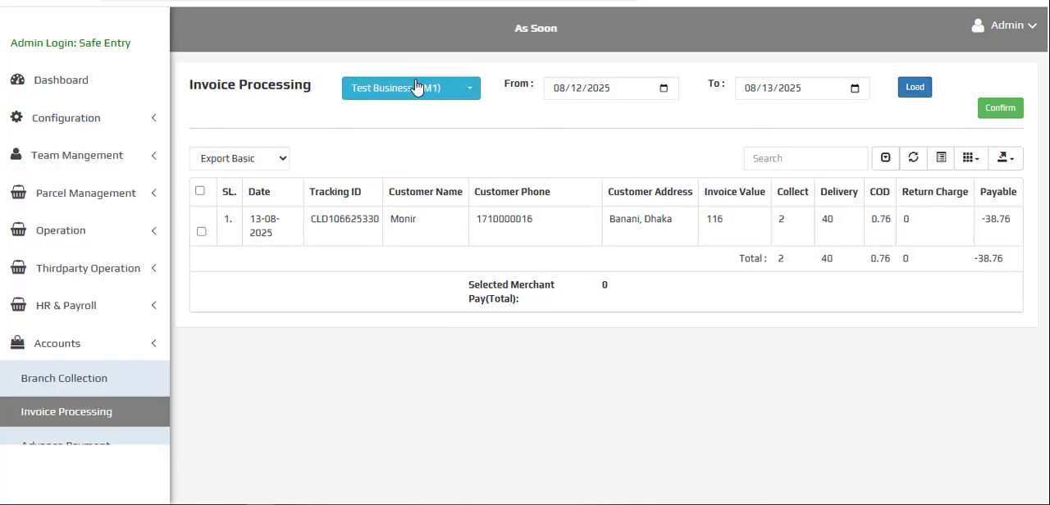
pyautogui.click(422, 89)
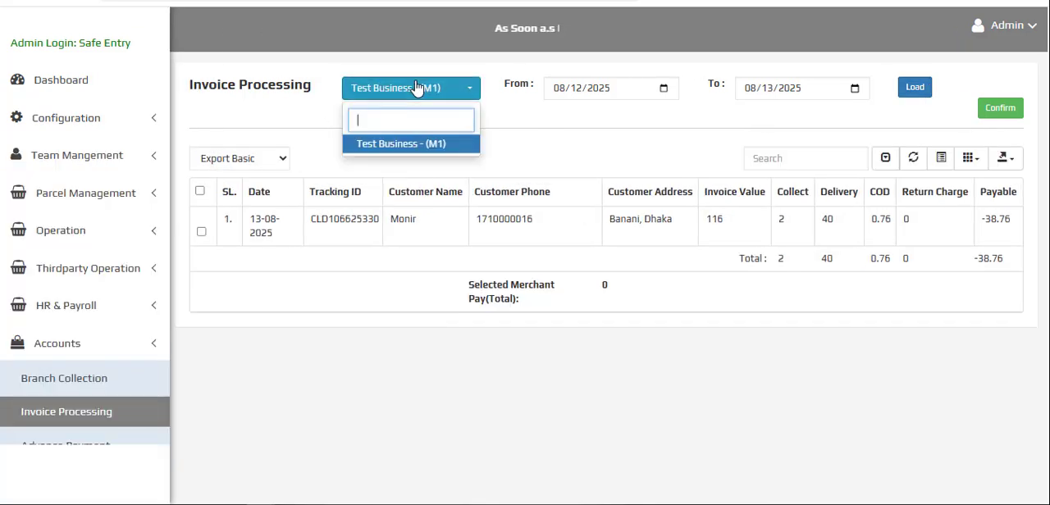
pyautogui.click(394, 145)
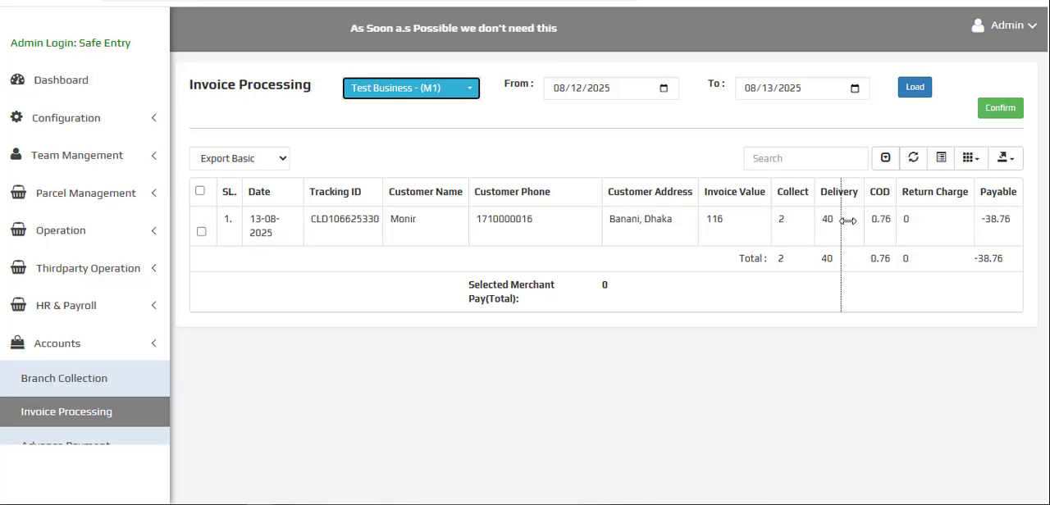
pyautogui.moveTo(847, 220); pyautogui.dragTo(821, 221)
# - Collect the Dhaka Hub payment in Branch Collection and confirm it
pyautogui.click(69, 388)
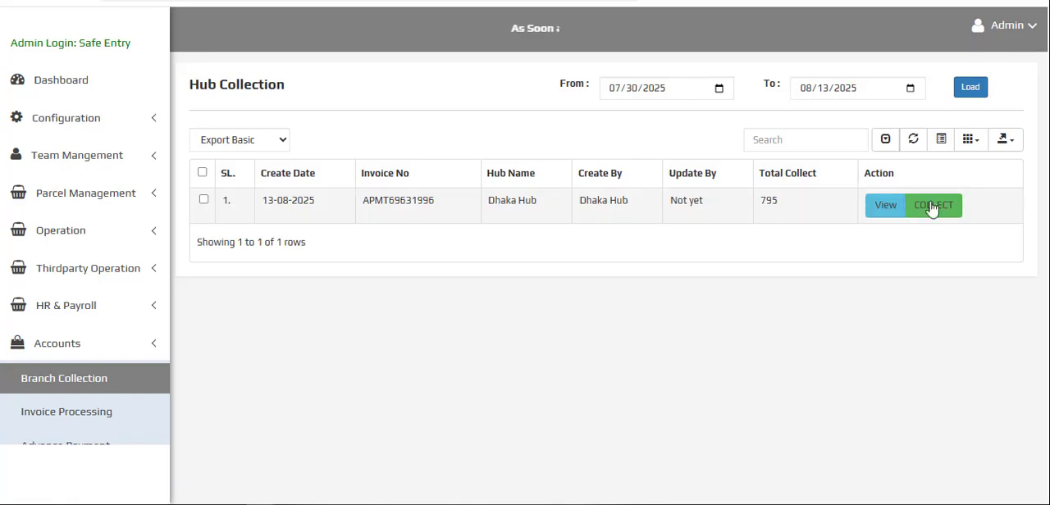
pyautogui.click(941, 217)
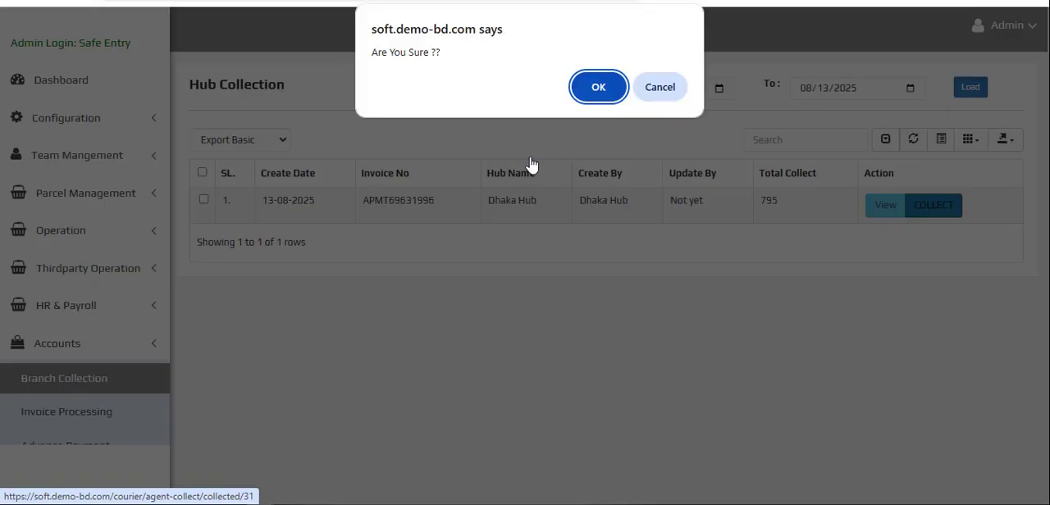
pyautogui.click(614, 92)
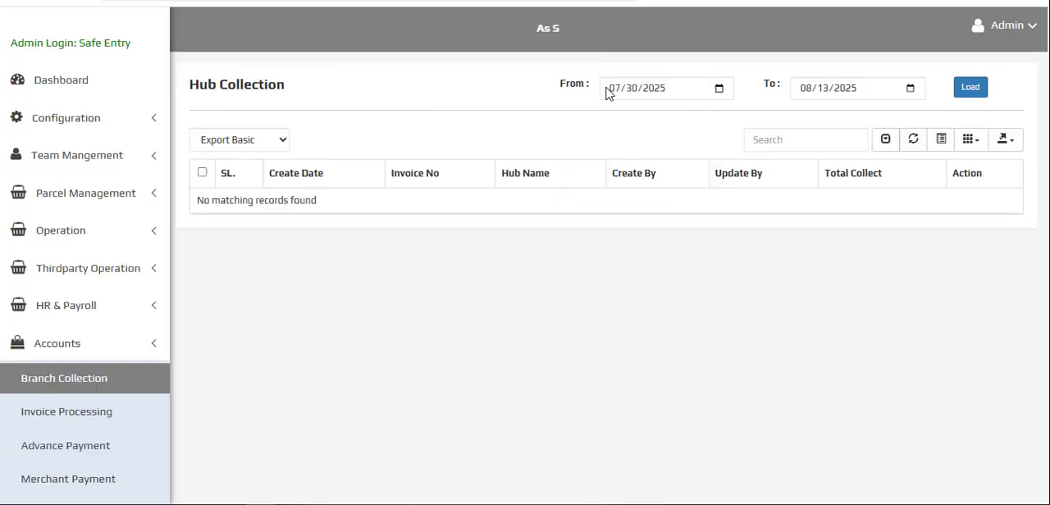
# - Reopen Invoice Processing and load Test Business's payable parcels again for 08/12/2025 to 08/13/2025
pyautogui.scroll(-3, 82, 386)
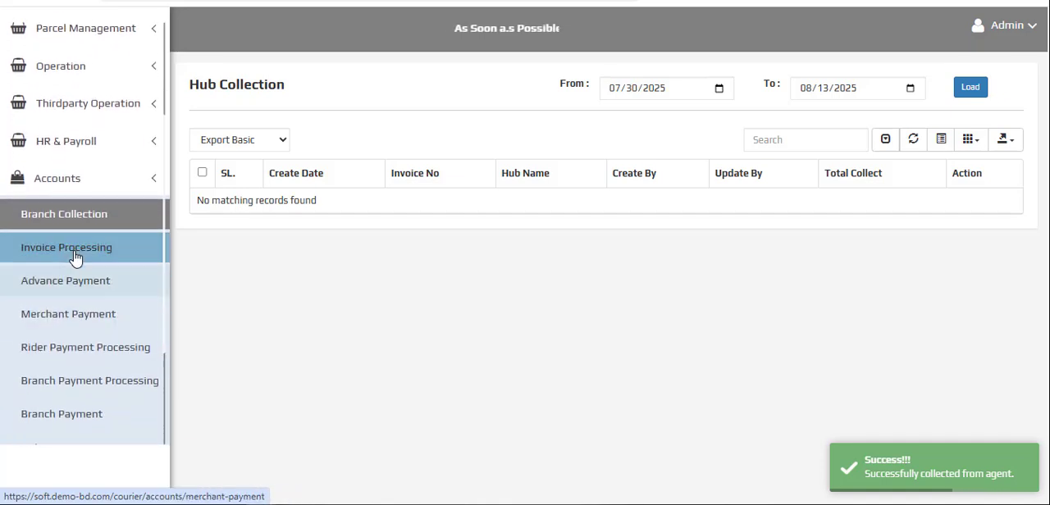
pyautogui.click(77, 246)
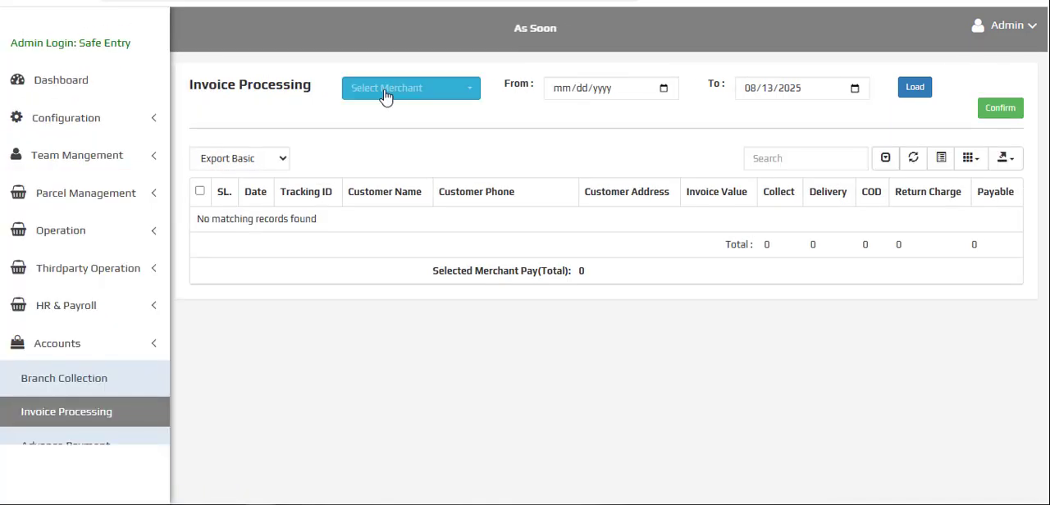
pyautogui.click(386, 99)
pyautogui.click(394, 143)
pyautogui.click(664, 88)
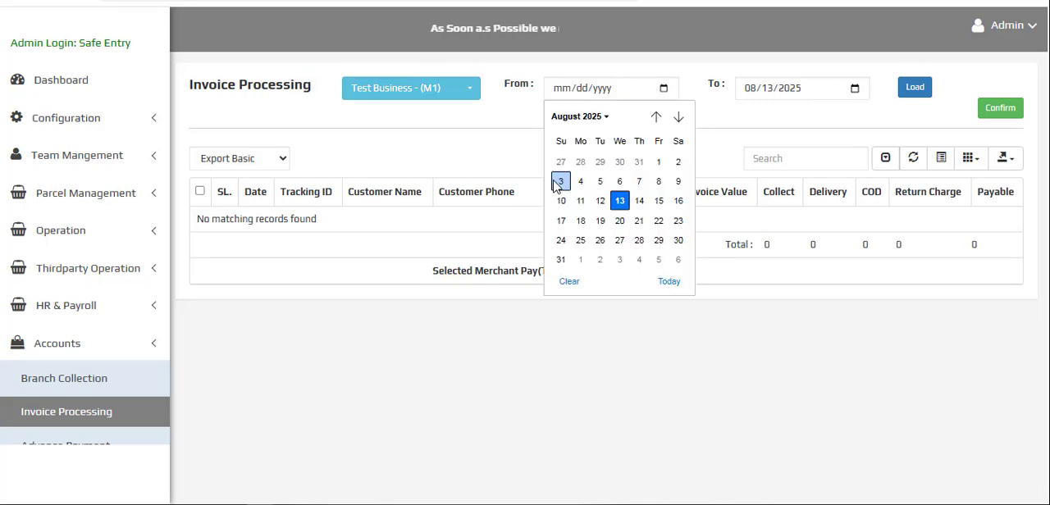
pyautogui.click(581, 200)
pyautogui.click(924, 92)
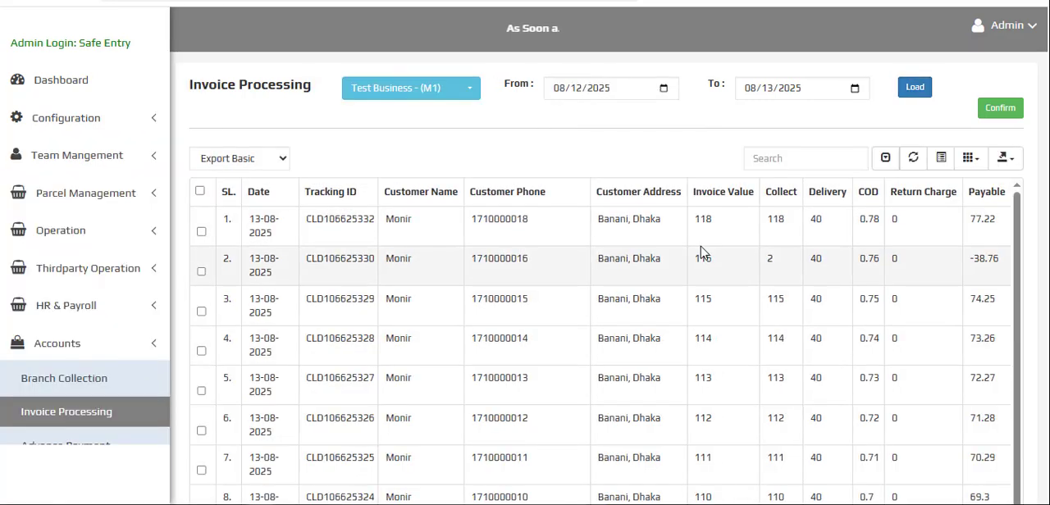
# - Review the payable amounts, including the partially delivered parcel's, and select all the loaded parcels for the invoice
pyautogui.scroll(-3, 681, 279)
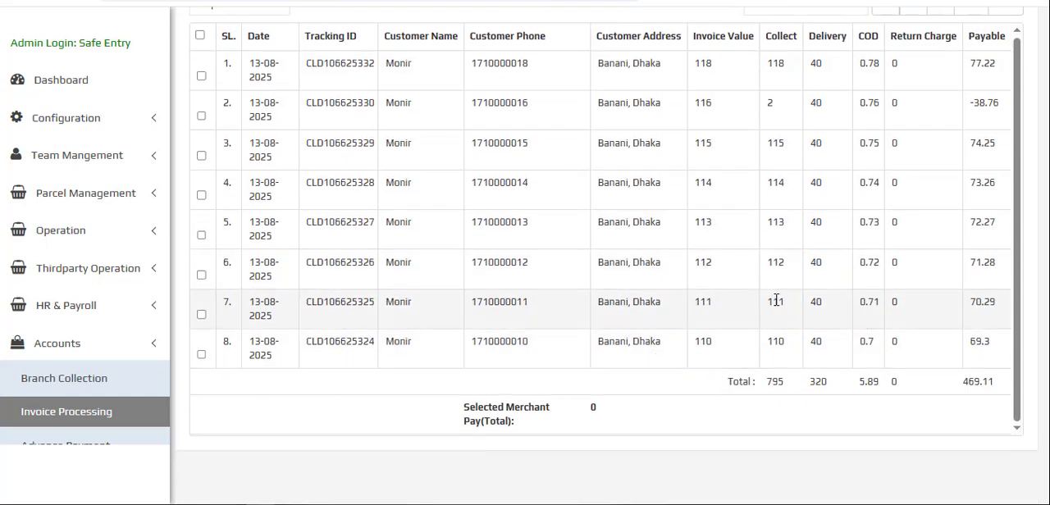
pyautogui.moveTo(851, 308); pyautogui.dragTo(1043, 305)
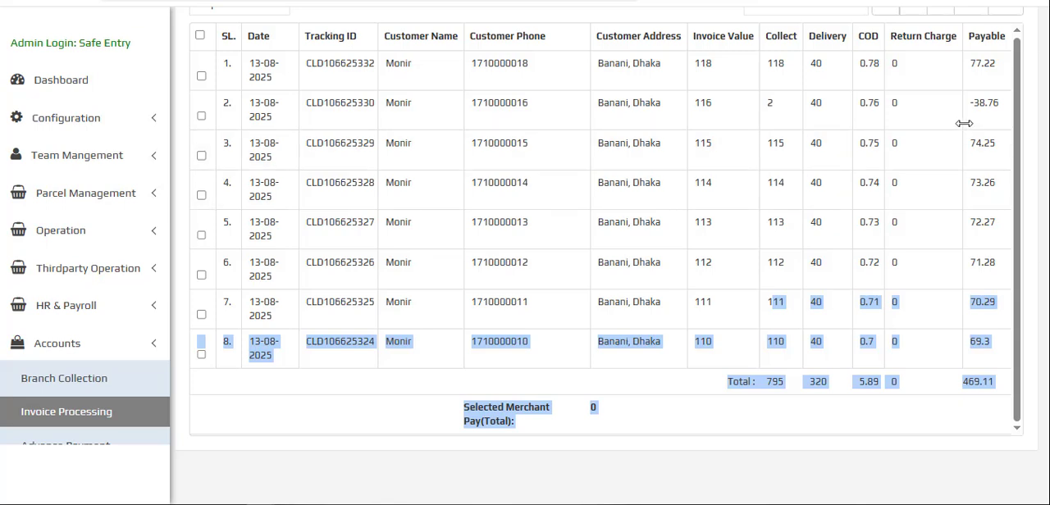
pyautogui.doubleClick(986, 104)
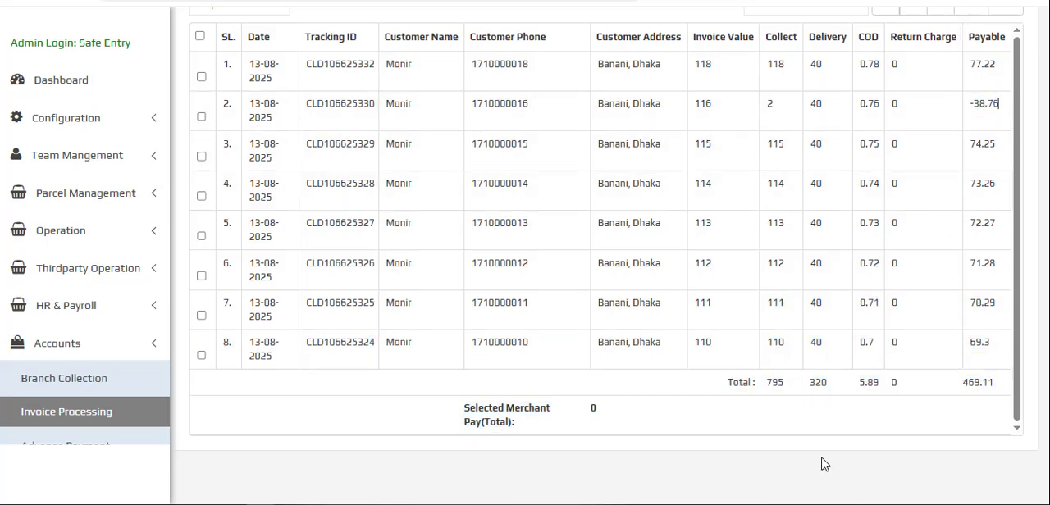
pyautogui.scroll(2, 452, 251)
pyautogui.click(200, 191)
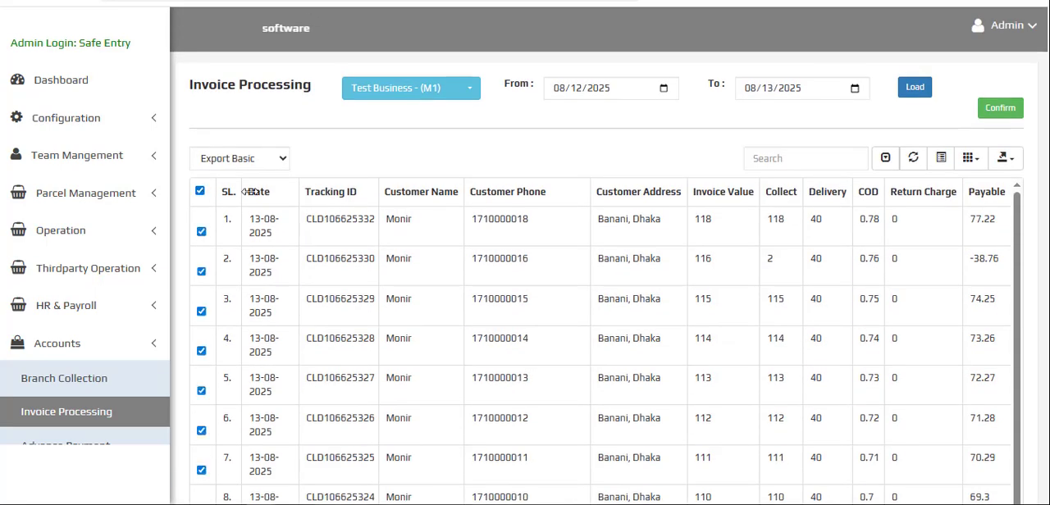
# - Examine the collected, delivery, COD and payable totals and compare them with the selected merchant pay total
pyautogui.scroll(-5, 690, 169)
pyautogui.scroll(2, 648, 173)
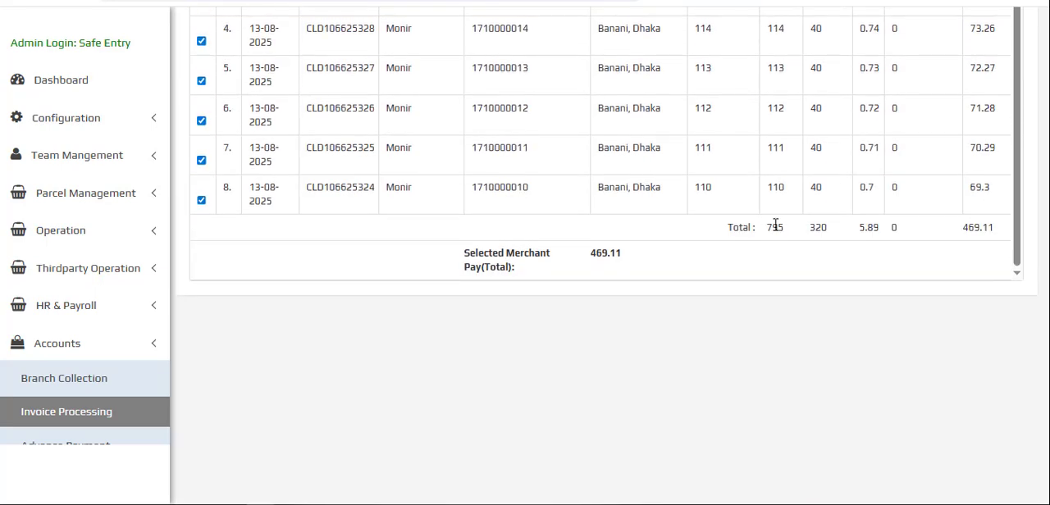
pyautogui.scroll(2, 821, 246)
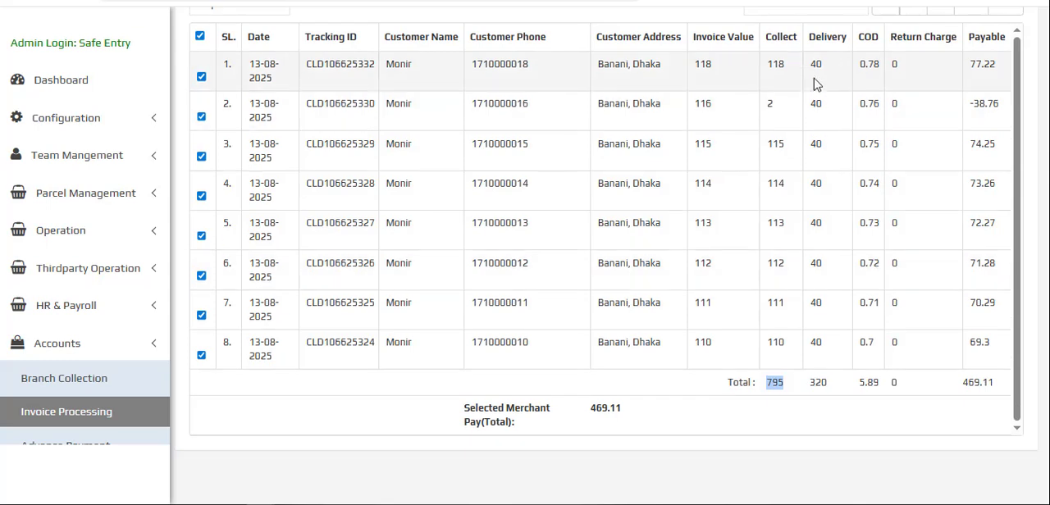
pyautogui.doubleClick(869, 382)
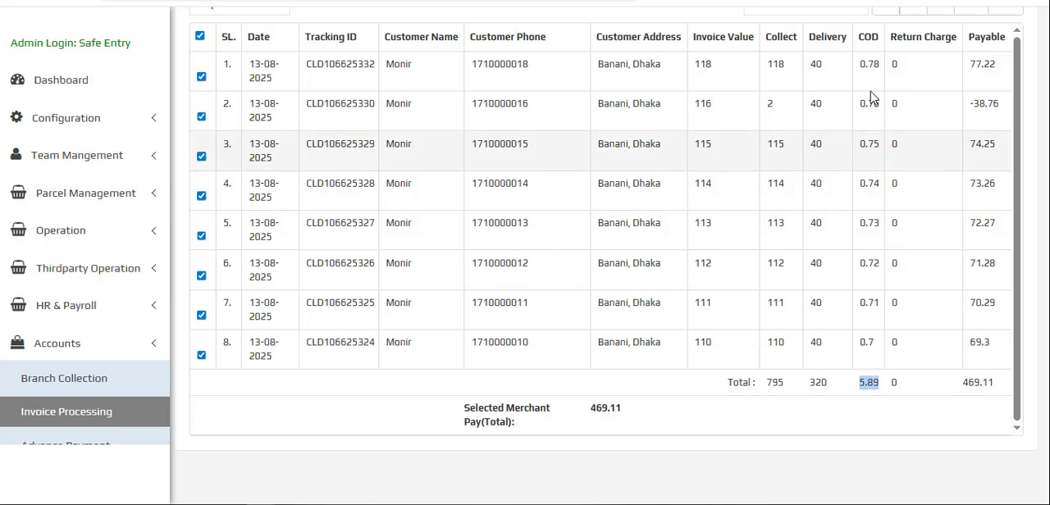
pyautogui.click(897, 105)
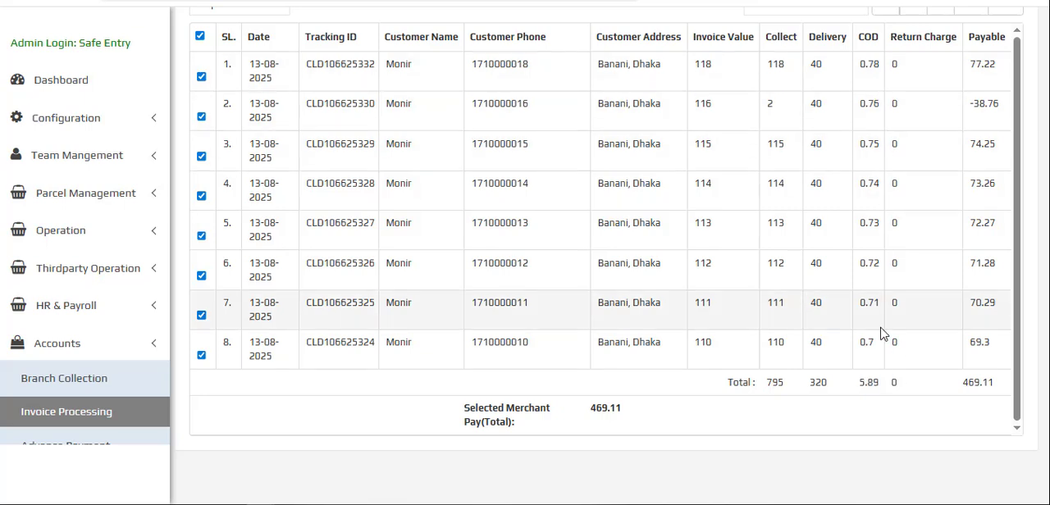
pyautogui.click(995, 101)
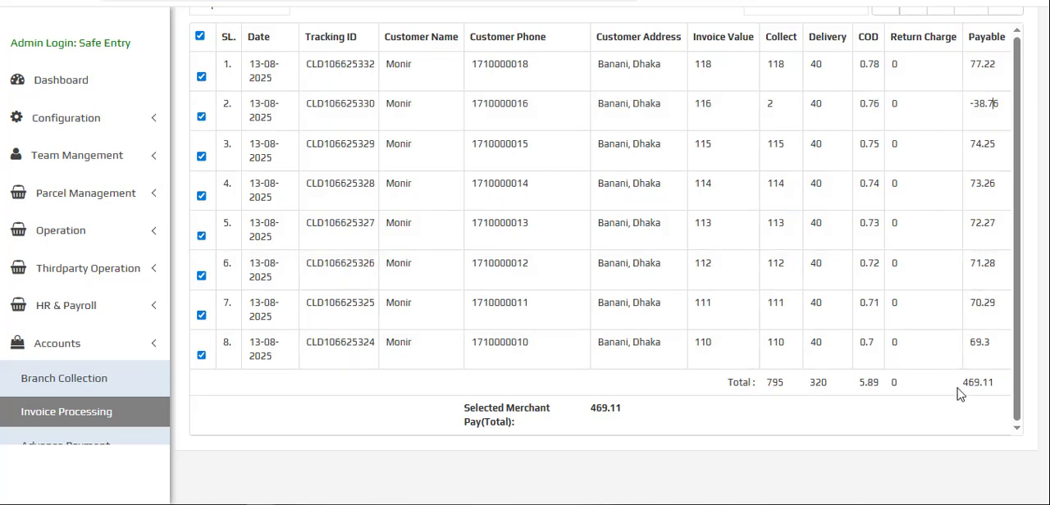
pyautogui.moveTo(960, 383); pyautogui.dragTo(963, 384)
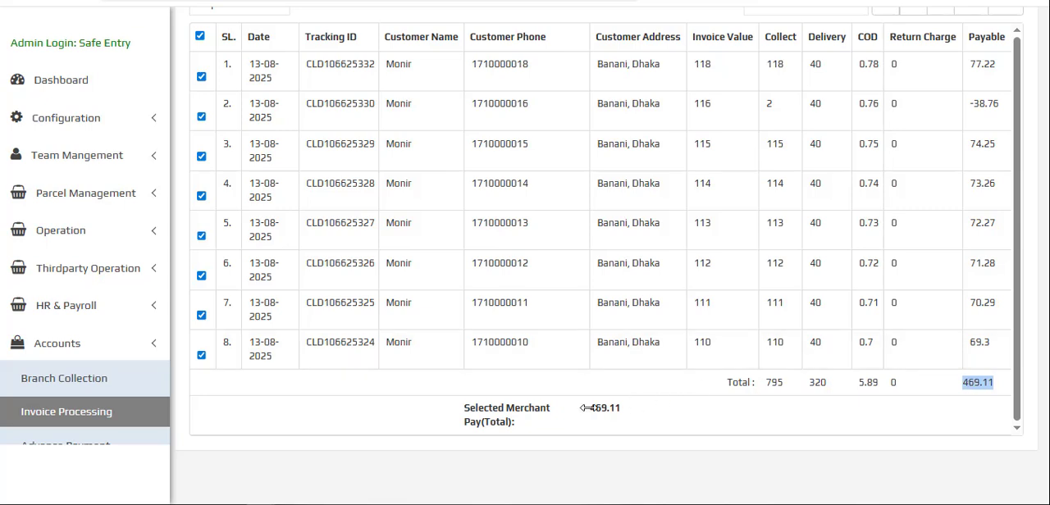
pyautogui.moveTo(596, 411)
pyautogui.mouseDown()
pyautogui.moveTo(614, 410)
pyautogui.moveTo(605, 418)
pyautogui.mouseUp()
# - Confirm the invoice processing for all selected Test Business parcels
pyautogui.scroll(3, 654, 333)
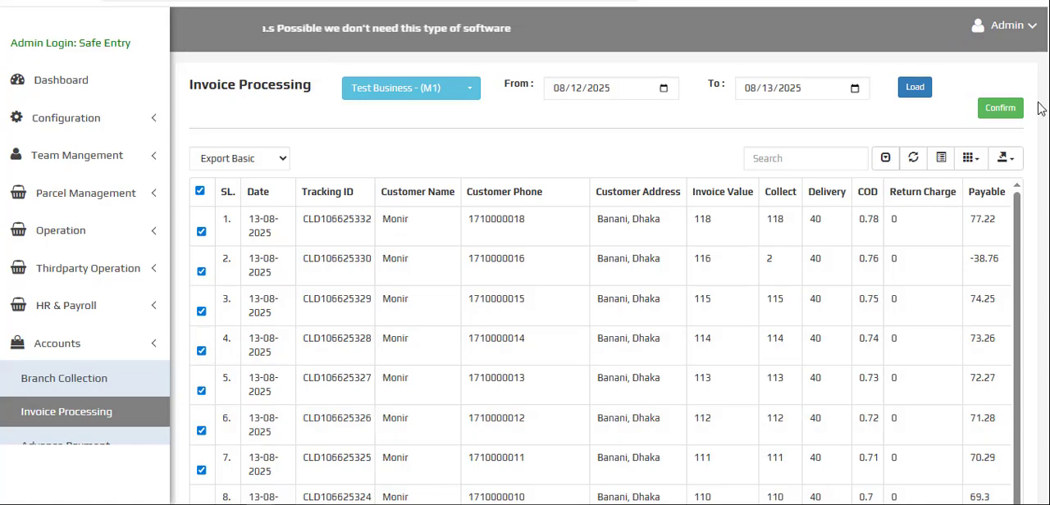
pyautogui.click(1006, 107)
pyautogui.click(587, 86)
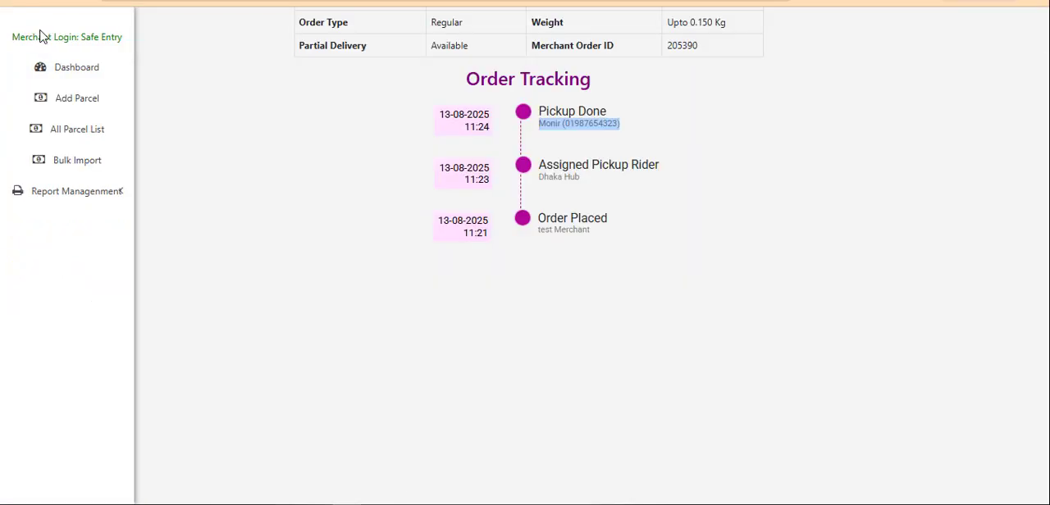
# - Open the merchant dashboard and check the balance and the payment in review under the Cash on Delivery details
pyautogui.click(70, 42)
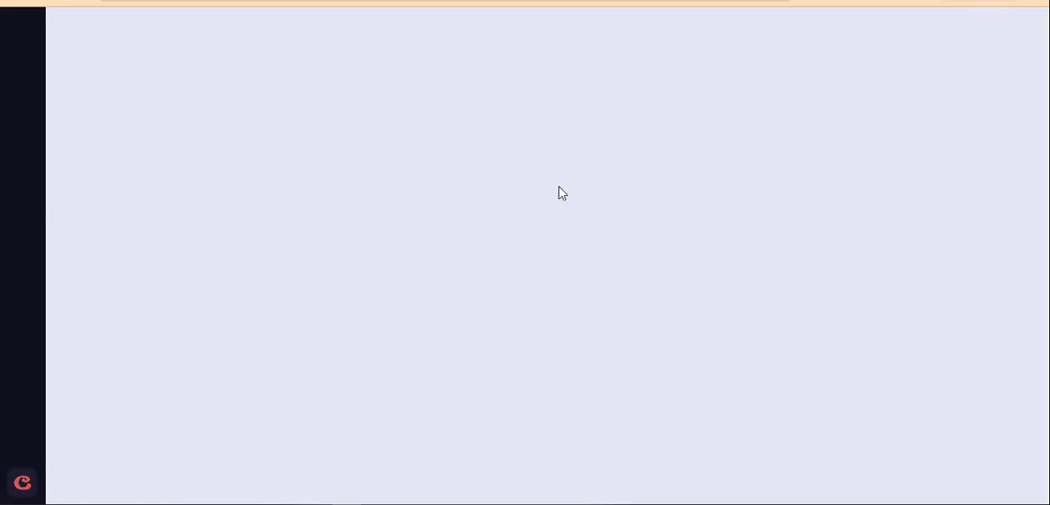
pyautogui.click(369, 35)
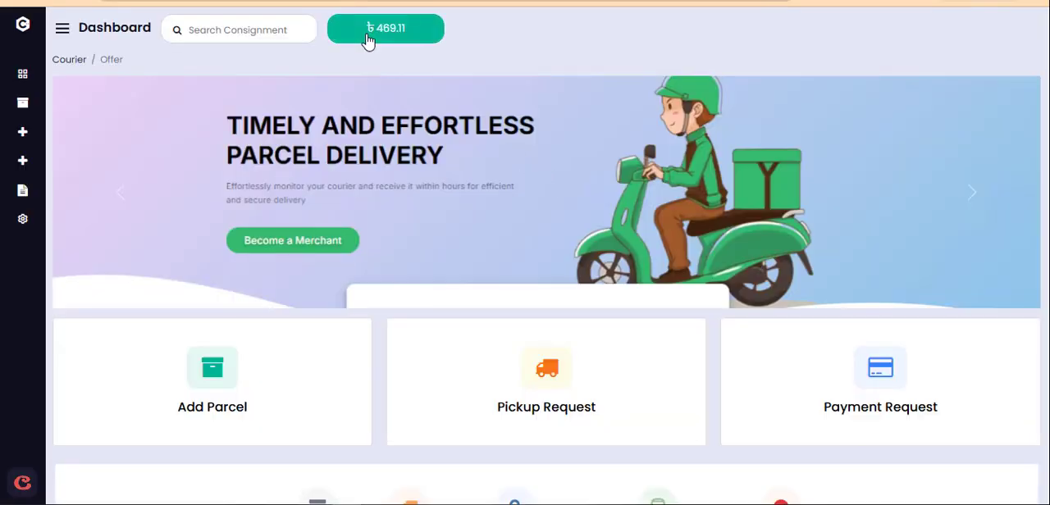
pyautogui.scroll(-5, 492, 143)
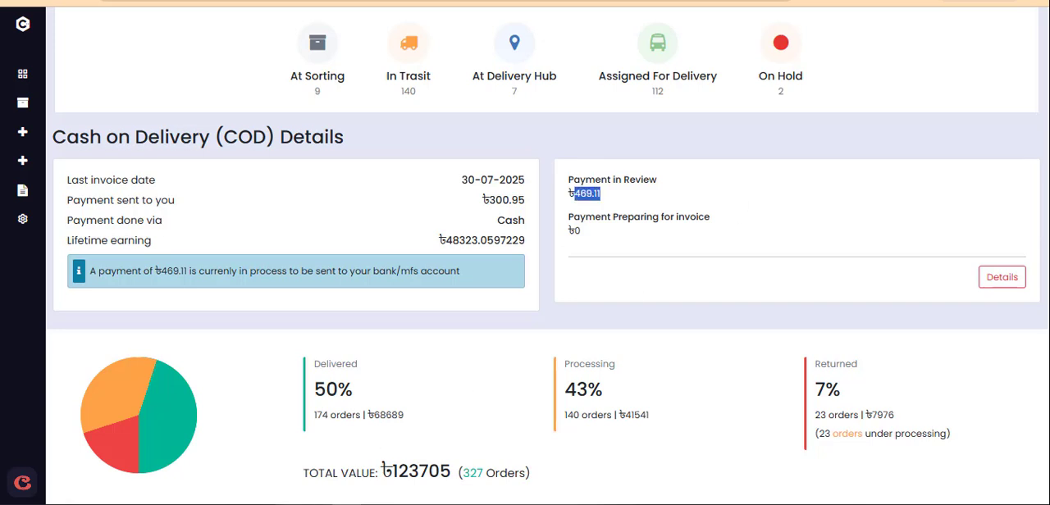
# - Switch to the admin account and load the parcels for return to Dhaka Hub in Return To Hub
pyautogui.click(237, 488)
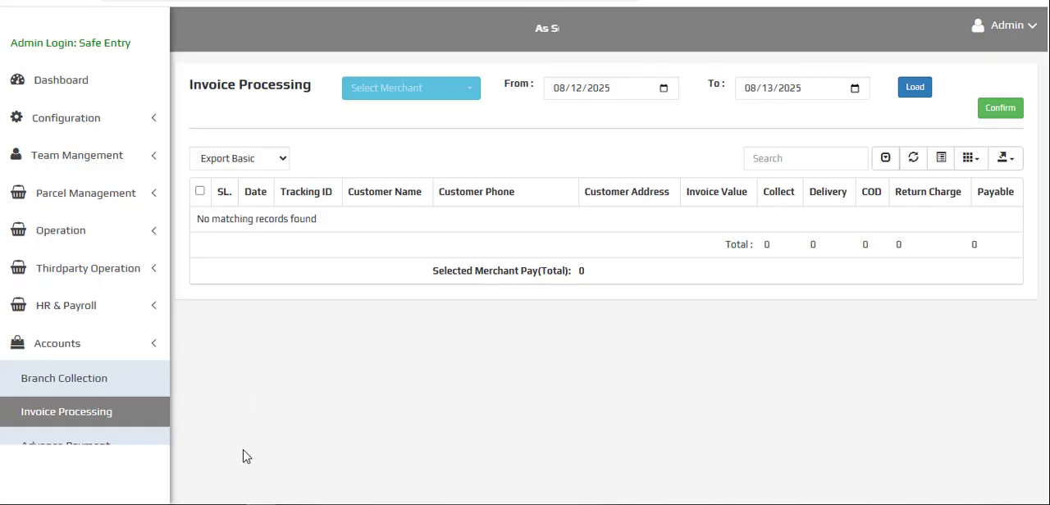
pyautogui.click(51, 234)
pyautogui.click(72, 336)
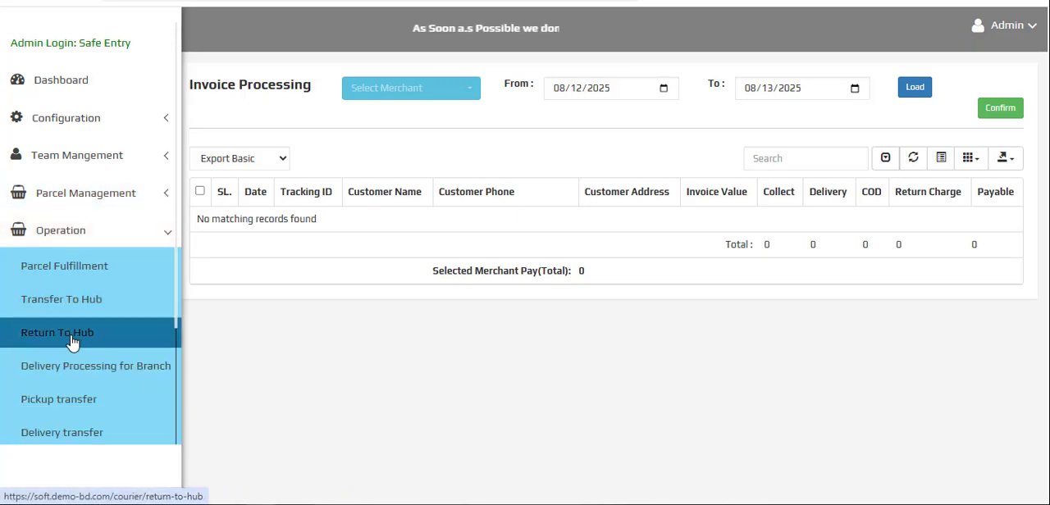
pyautogui.click(553, 92)
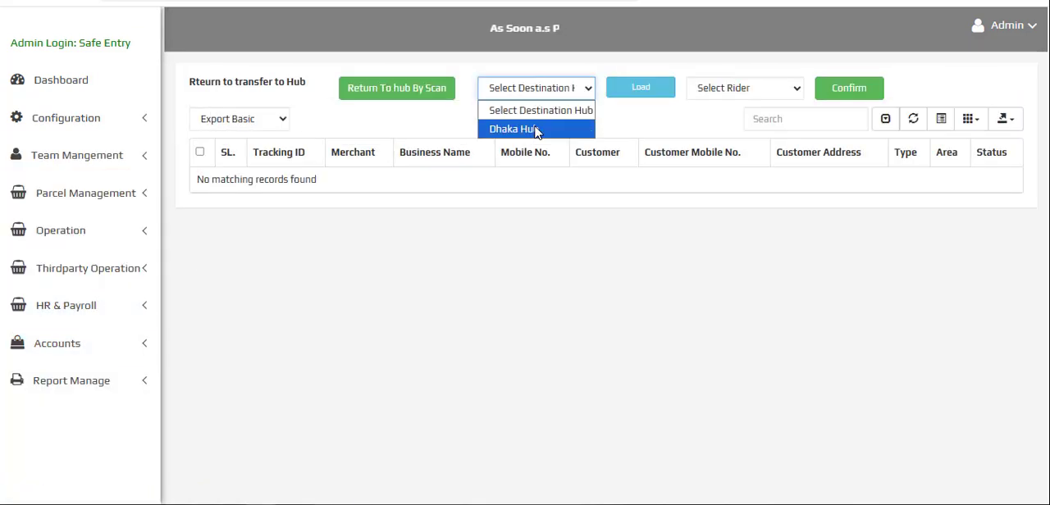
pyautogui.click(507, 129)
pyautogui.click(643, 87)
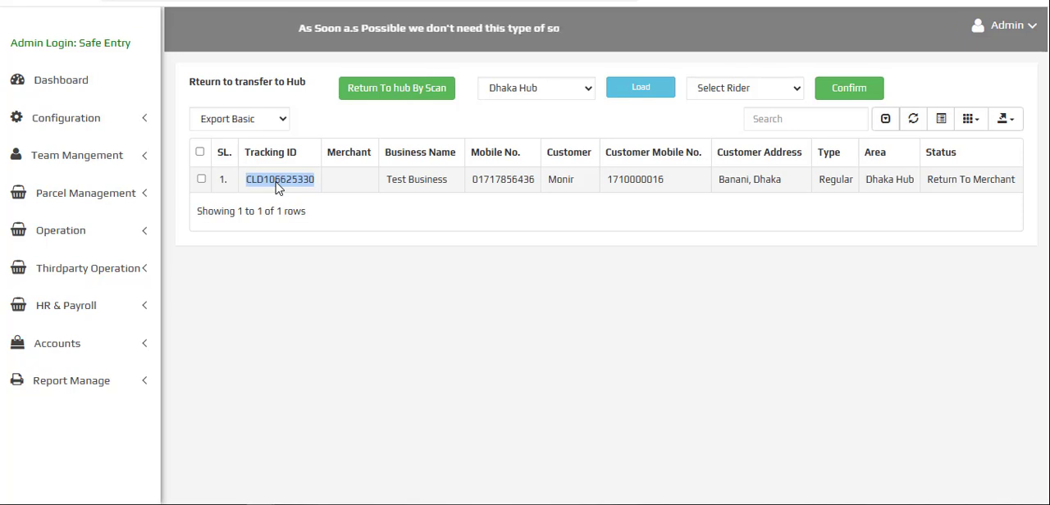
# - Choose the first listed rider for the Test Business return parcel and confirm its transfer to Dhaka Hub
pyautogui.click(729, 87)
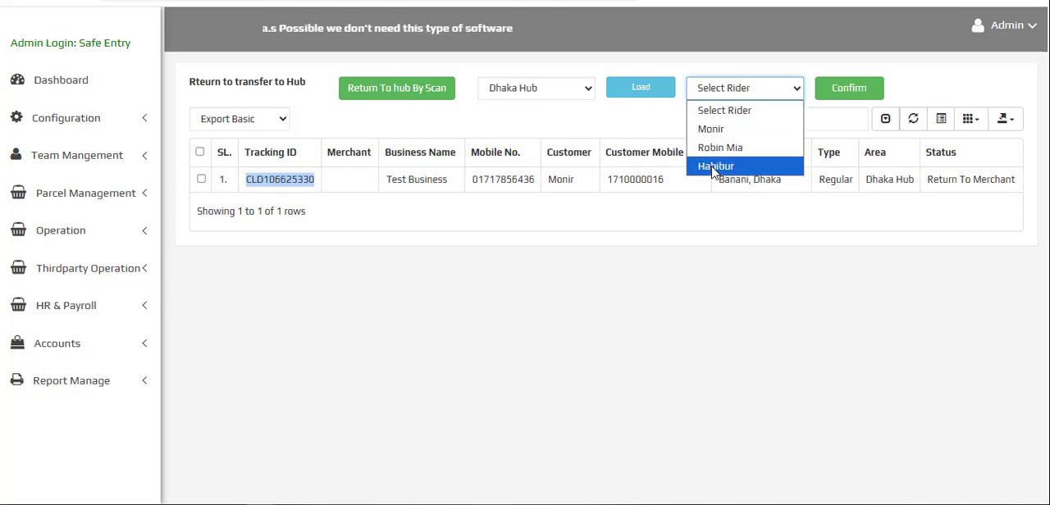
pyautogui.click(711, 129)
pyautogui.click(850, 87)
pyautogui.click(608, 98)
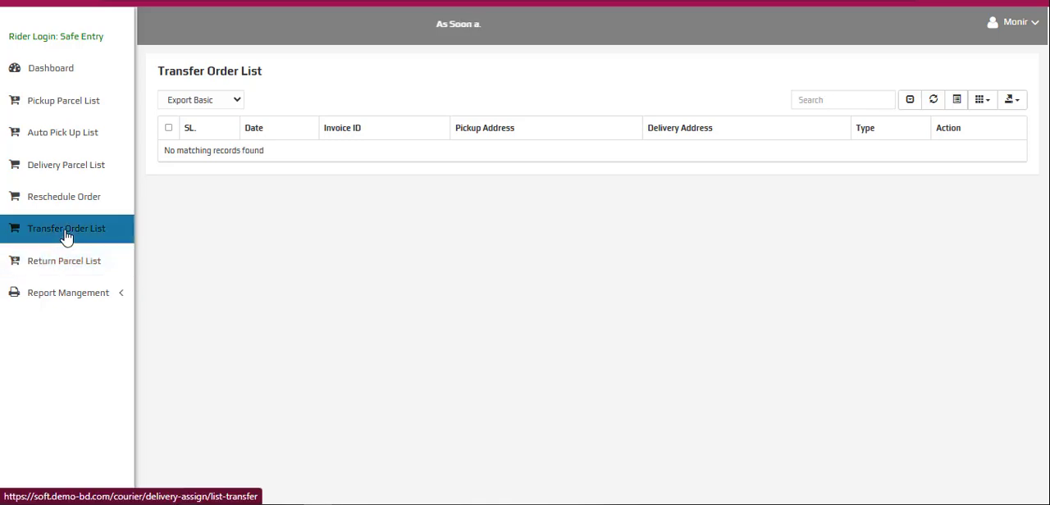
# - Switch to the rider account and check the Transfer Order List for the parcel going back to the hub
pyautogui.click(66, 236)
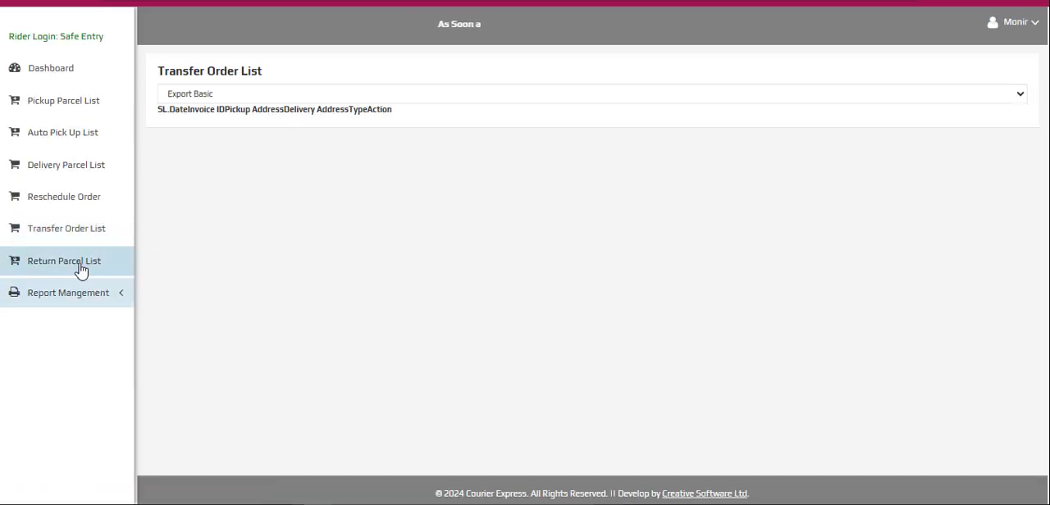
pyautogui.click(68, 238)
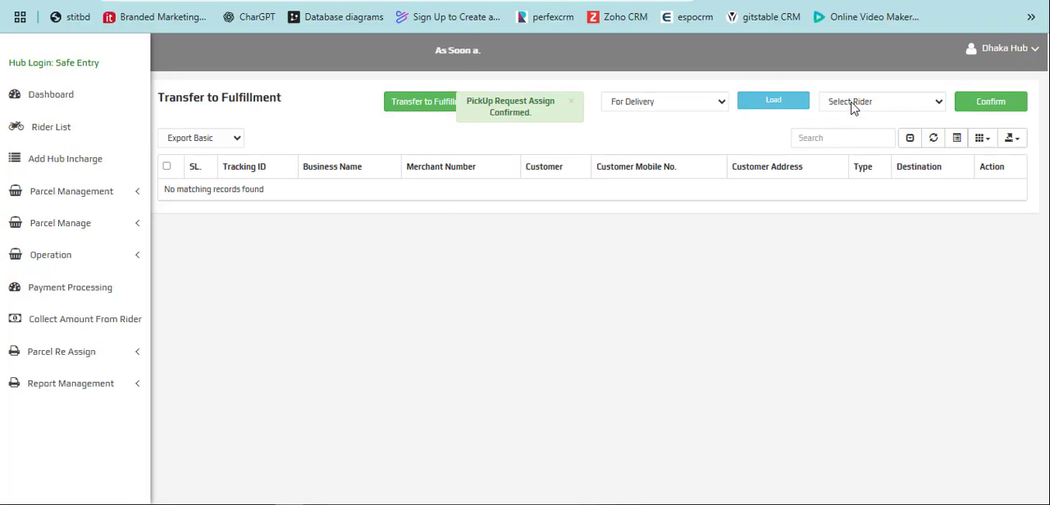
pyautogui.click(853, 105)
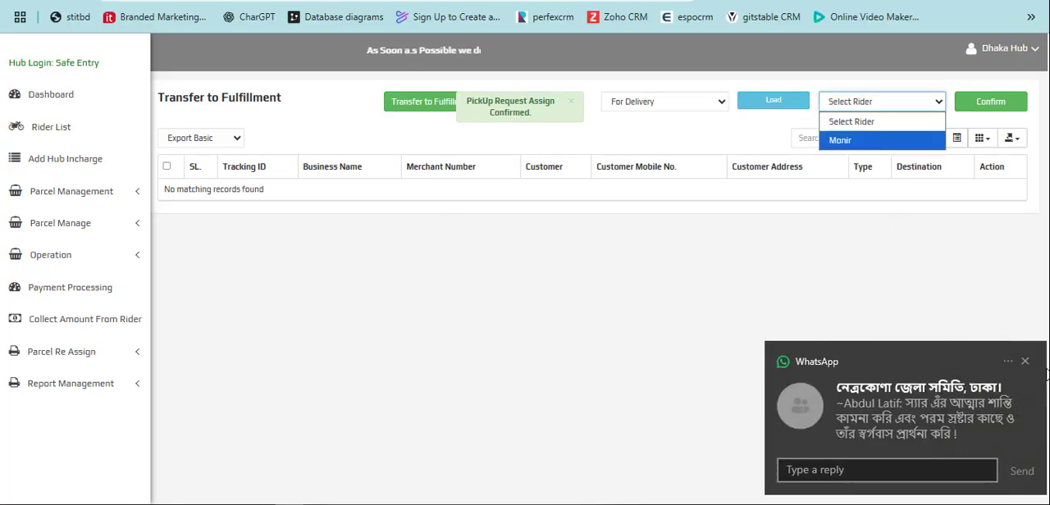
pyautogui.click(1025, 362)
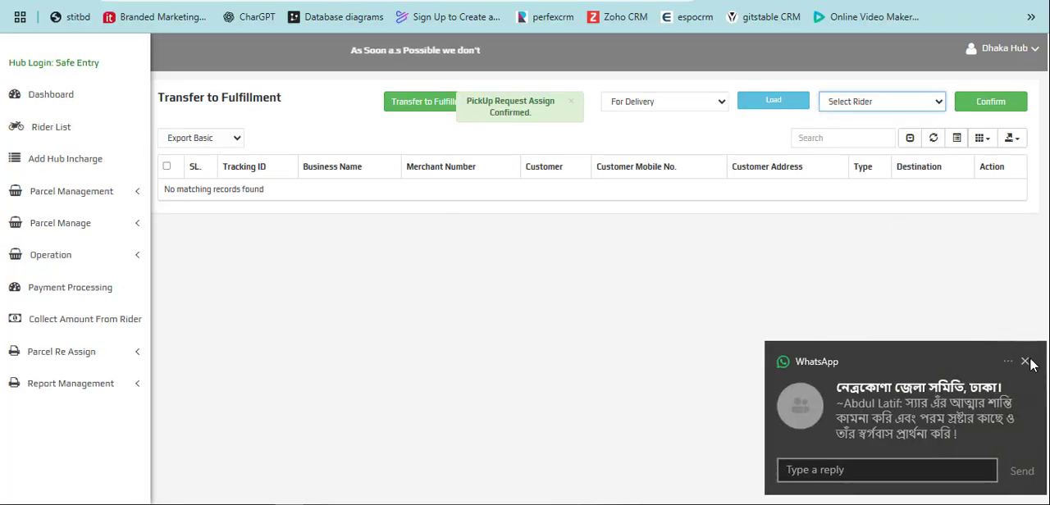
pyautogui.click(850, 102)
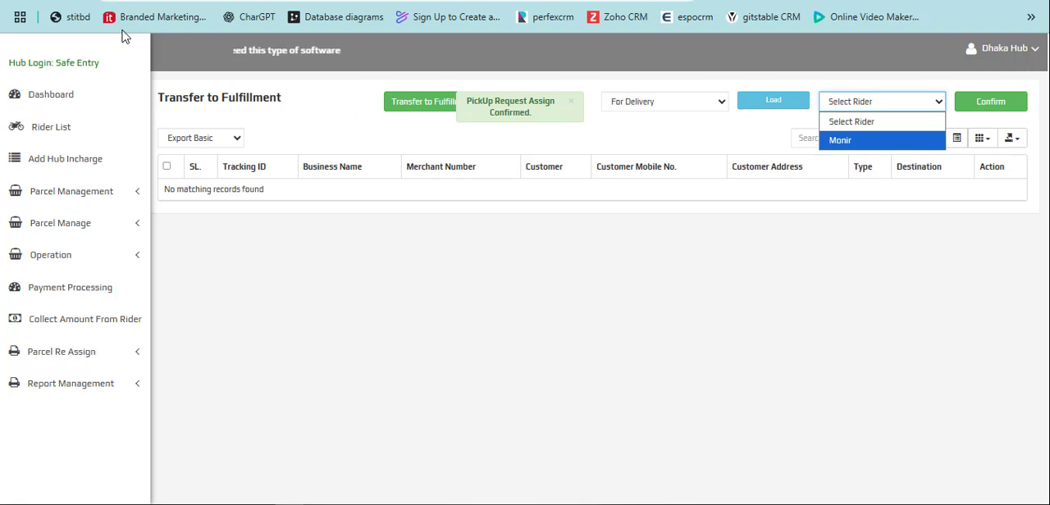
# - Bring up the available parcel operations for Dhaka Hub
pyautogui.click(86, 259)
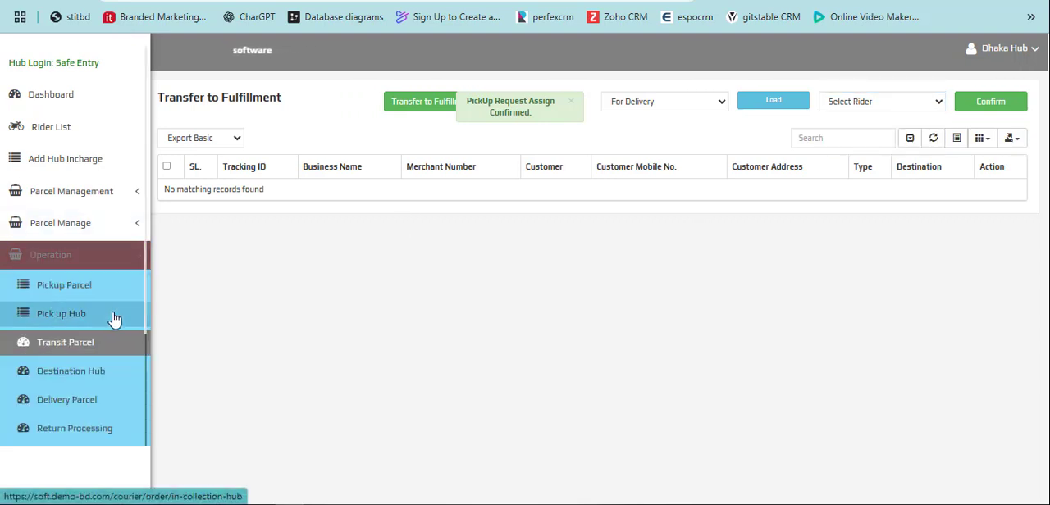